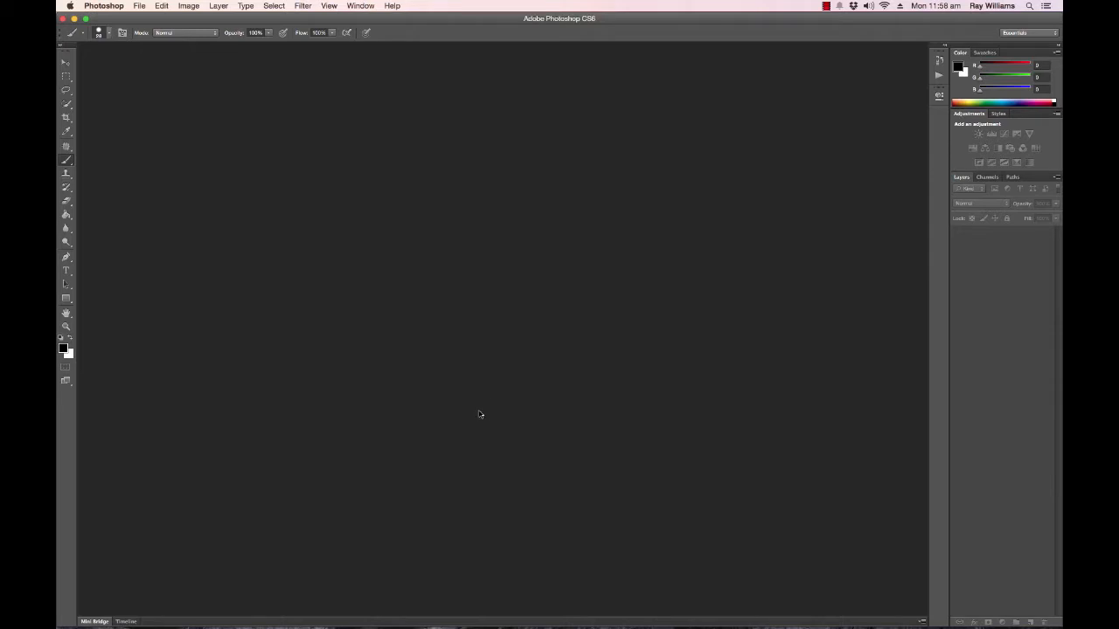
Switch to Adobe Bridge and open the raw portrait 007.NEF in Camera Raw.
mouse_move(409, 623)
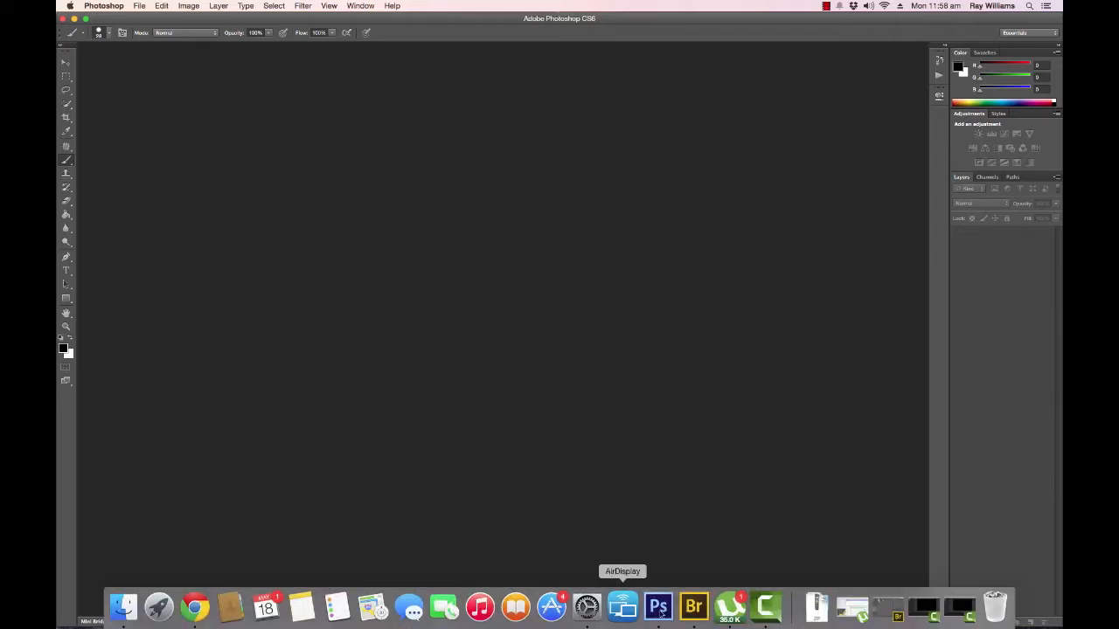
left_click(695, 607)
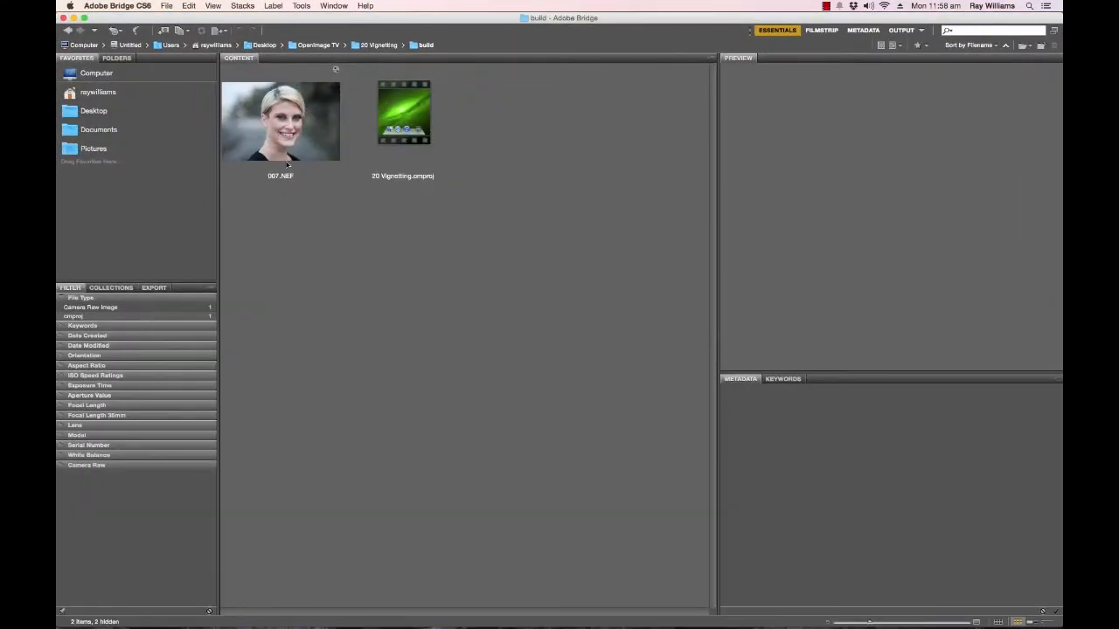
left_click(296, 147)
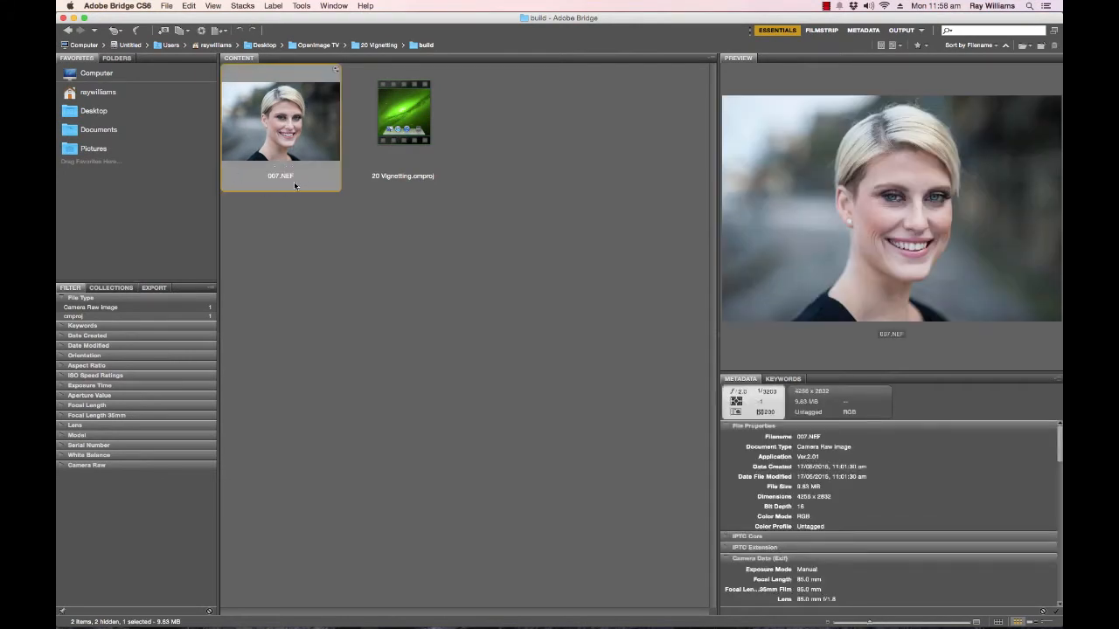
double_click(302, 136)
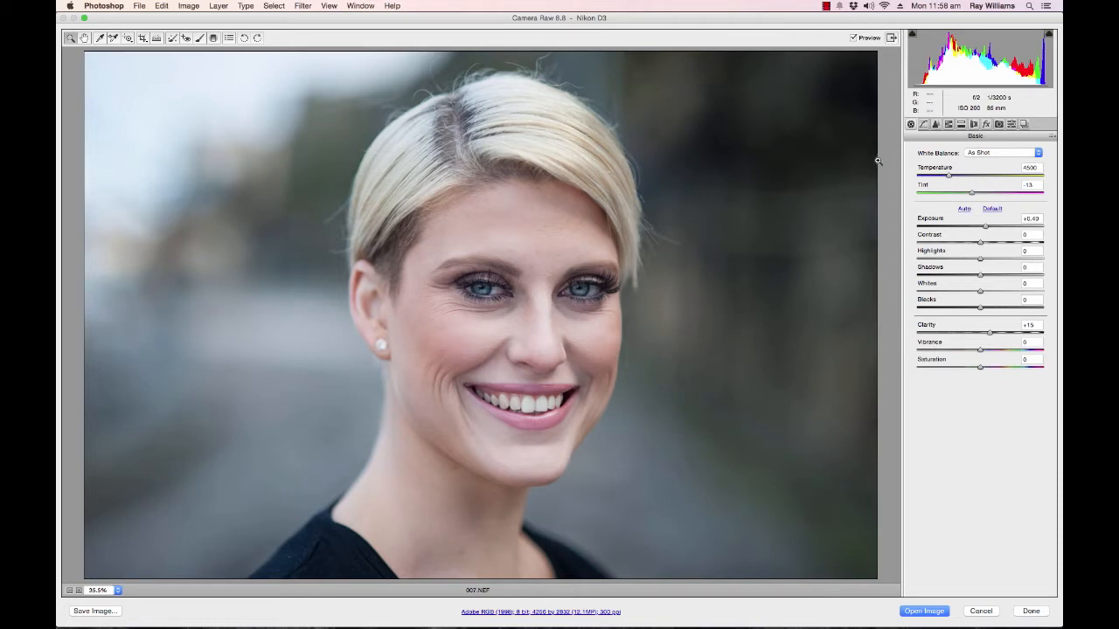
Apply a dark post-crop vignette with Amount -74, Midpoint 35 and Roundness -25.
left_click(987, 125)
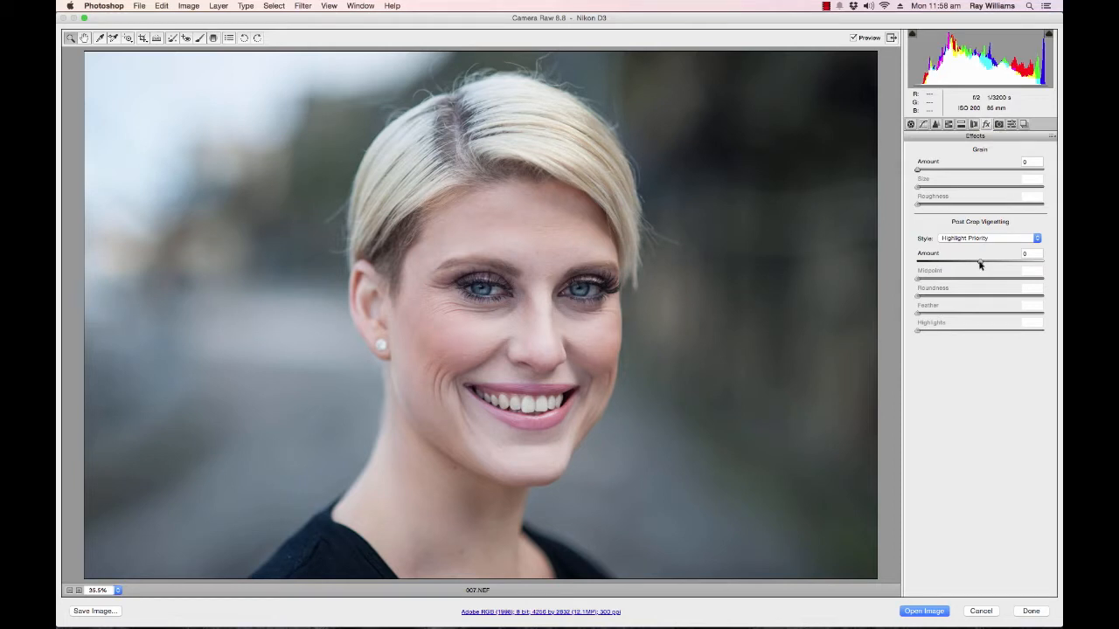
left_click_drag(980, 264, 934, 269)
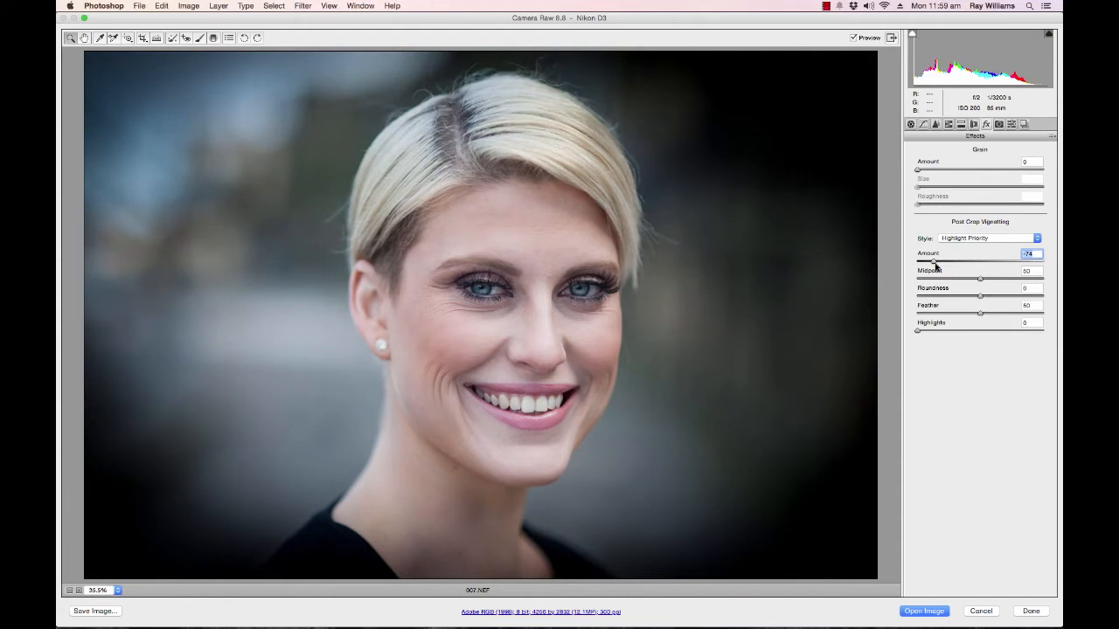
left_click_drag(980, 281, 959, 283)
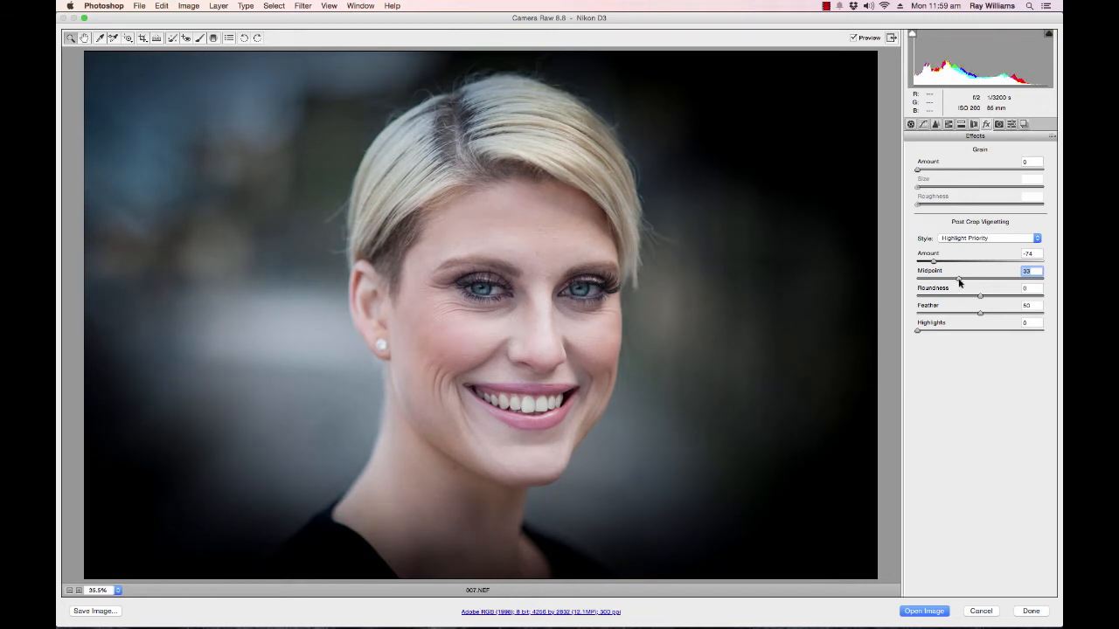
left_click_drag(959, 282, 962, 287)
left_click(957, 298)
Try the vignette's Feather at 0, settle on Feather 68 and Amount -40, and open the image in Photoshop.
left_click_drag(956, 301, 891, 319)
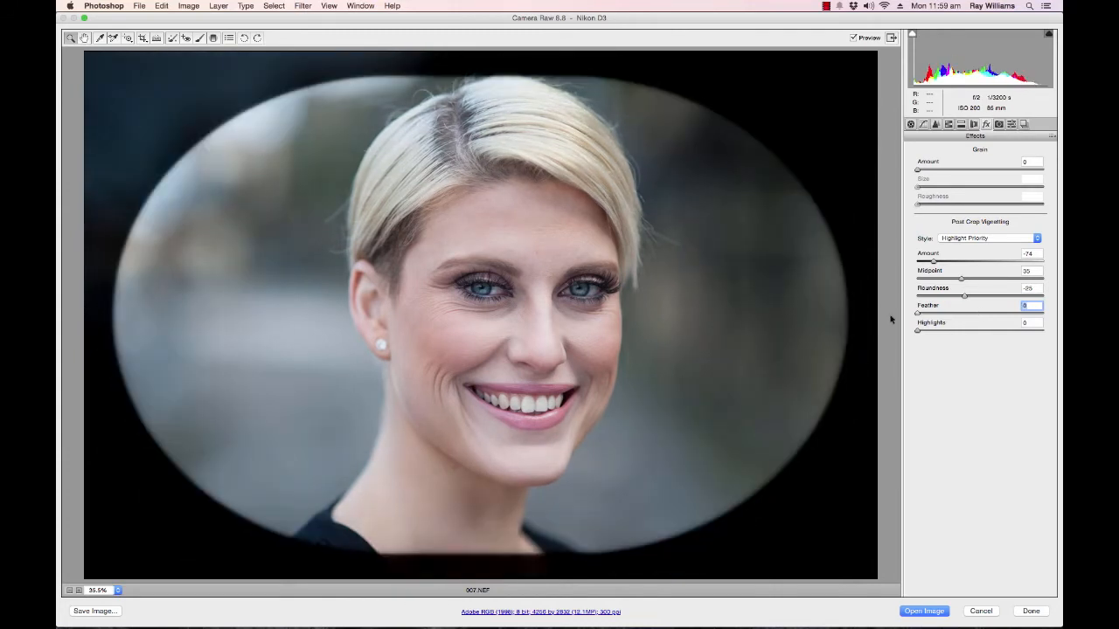
left_click_drag(892, 318, 1004, 320)
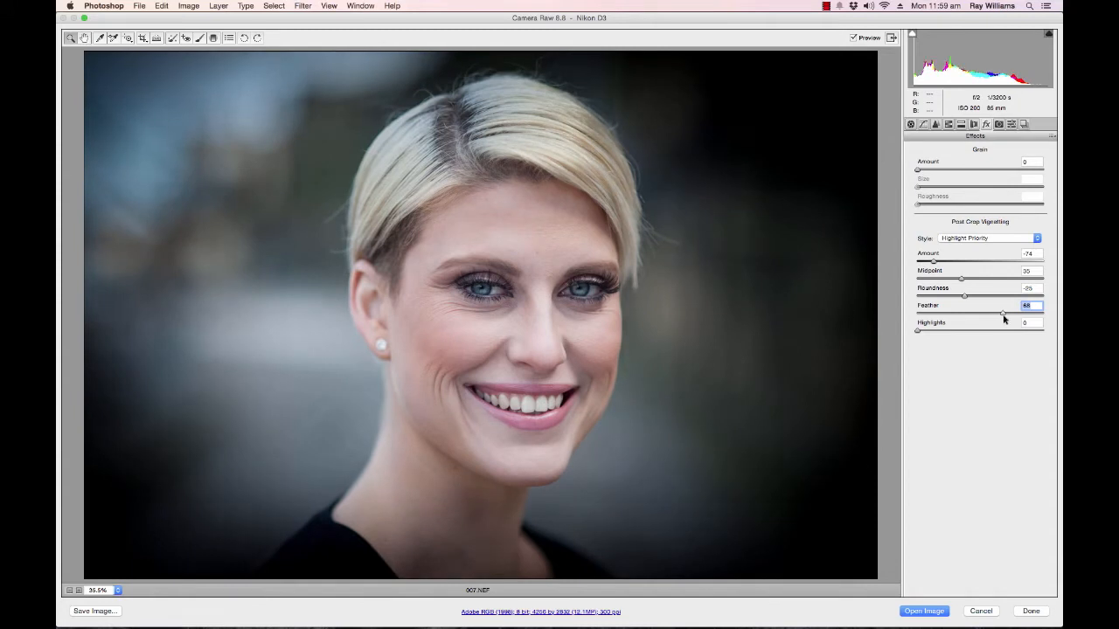
left_click_drag(941, 262, 955, 264)
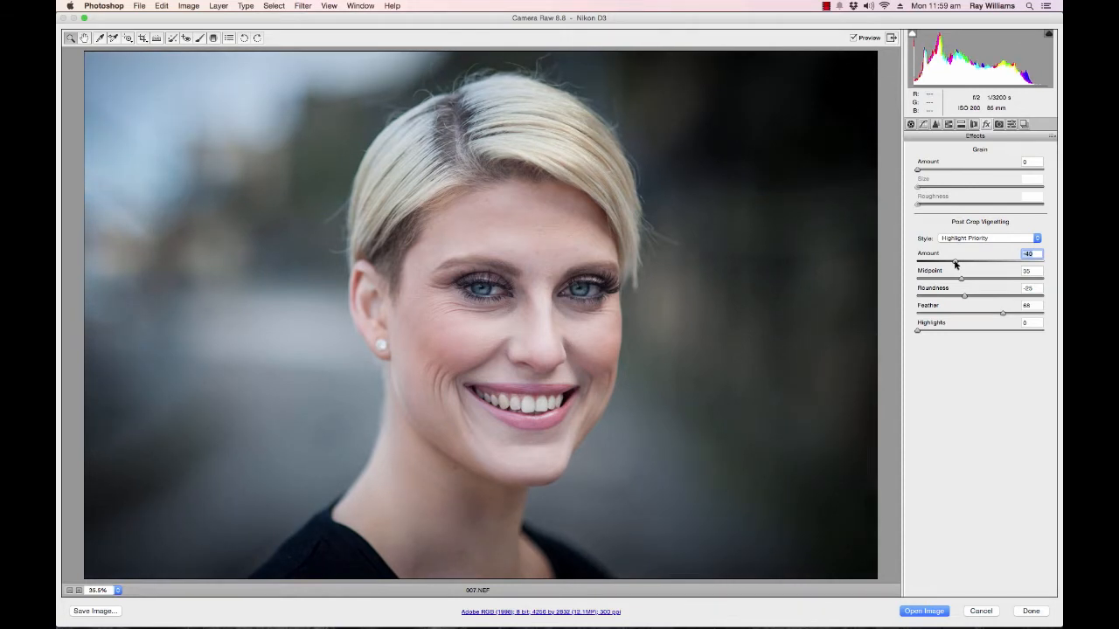
left_click(927, 611)
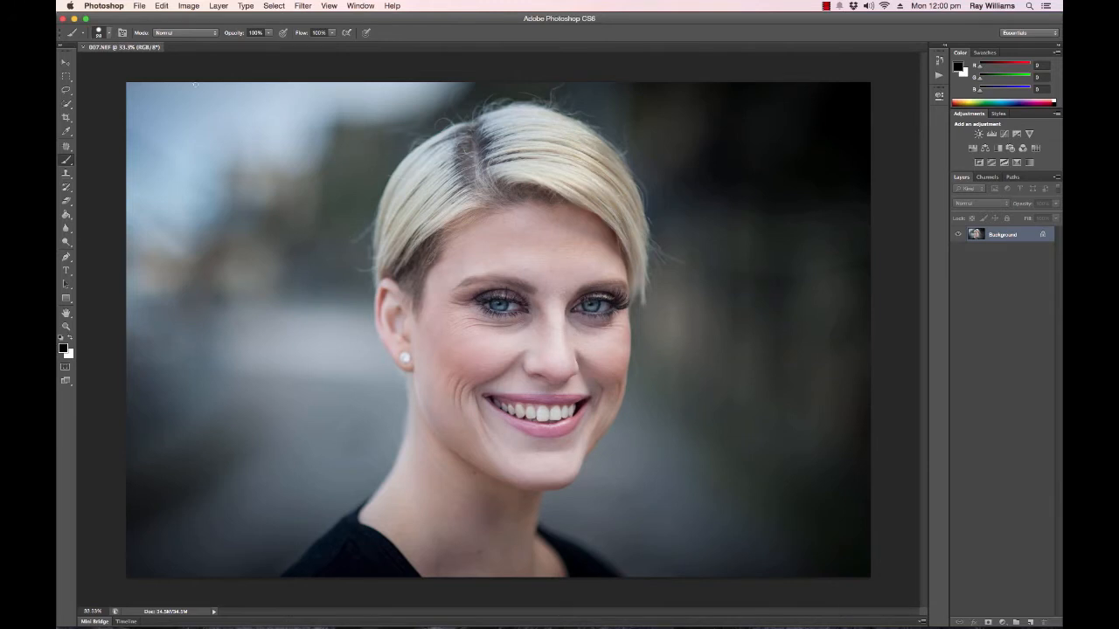
Close 007.NEF without saving and reopen it in Camera Raw from Adobe Bridge.
left_click(82, 48)
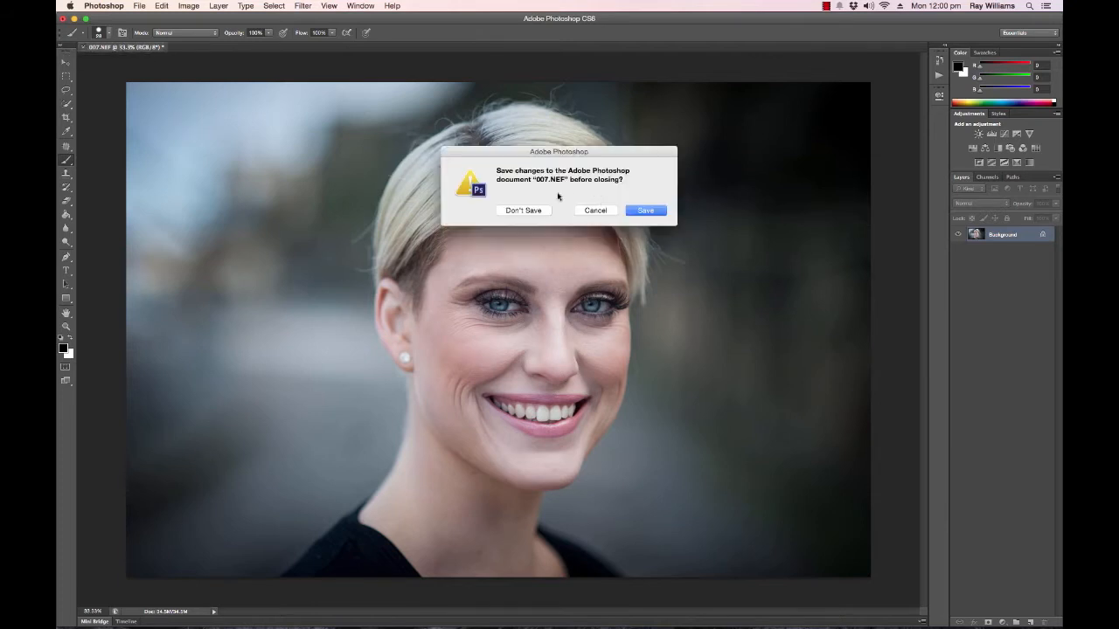
left_click(530, 210)
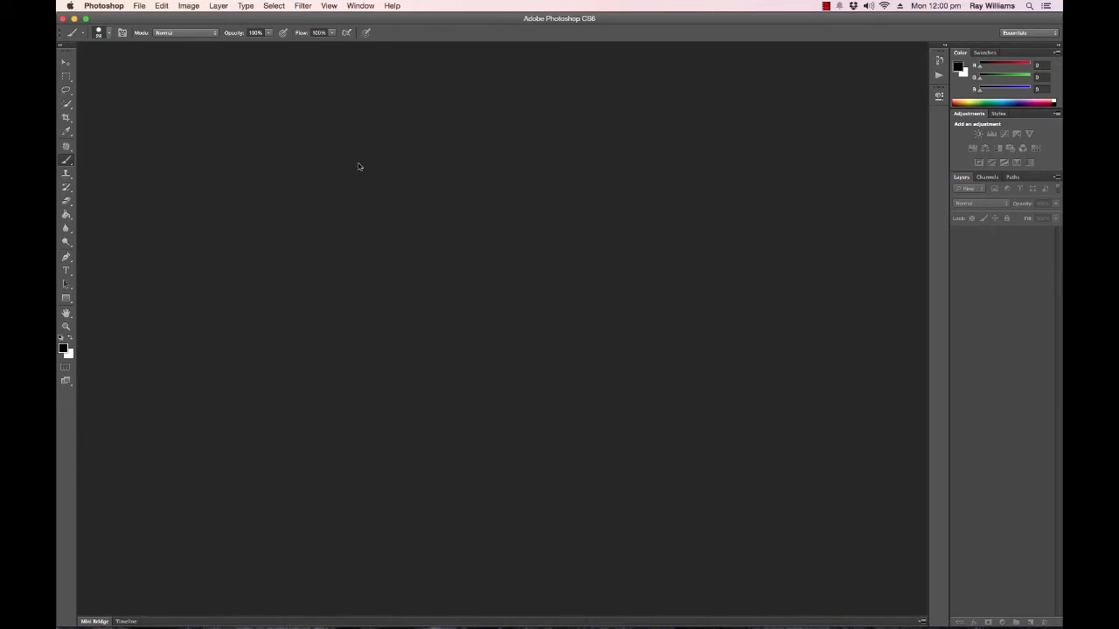
mouse_move(424, 625)
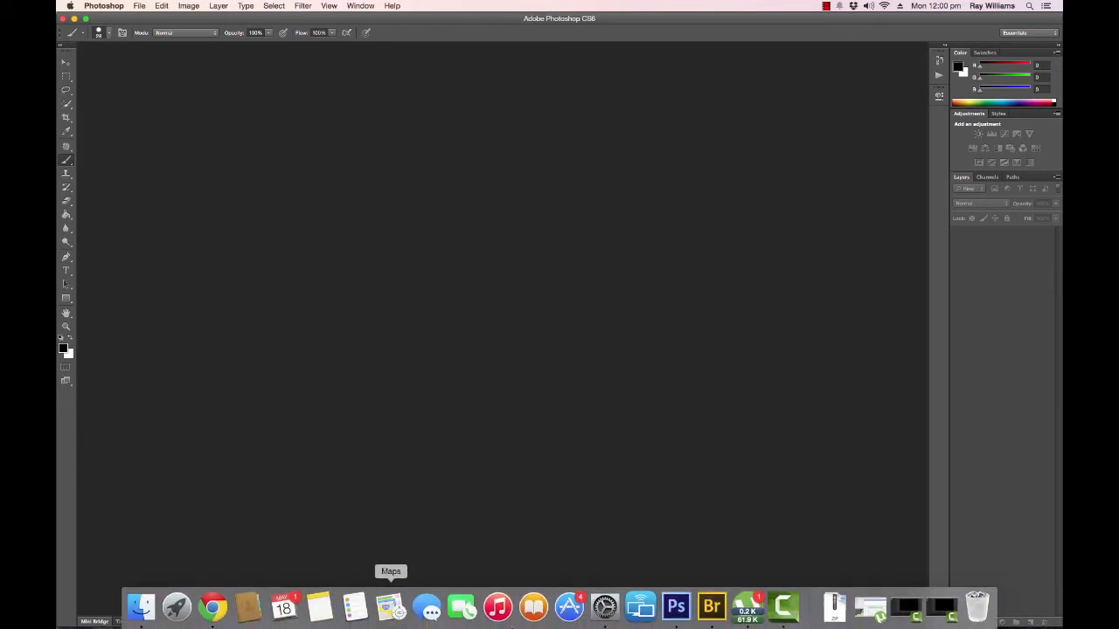
left_click(712, 605)
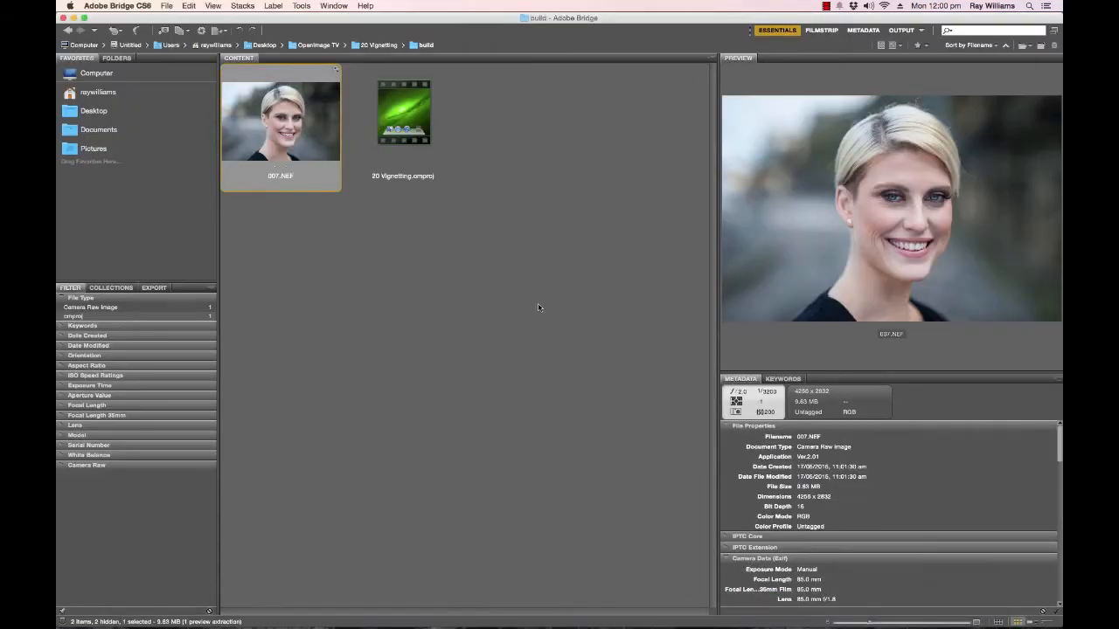
double_click(301, 133)
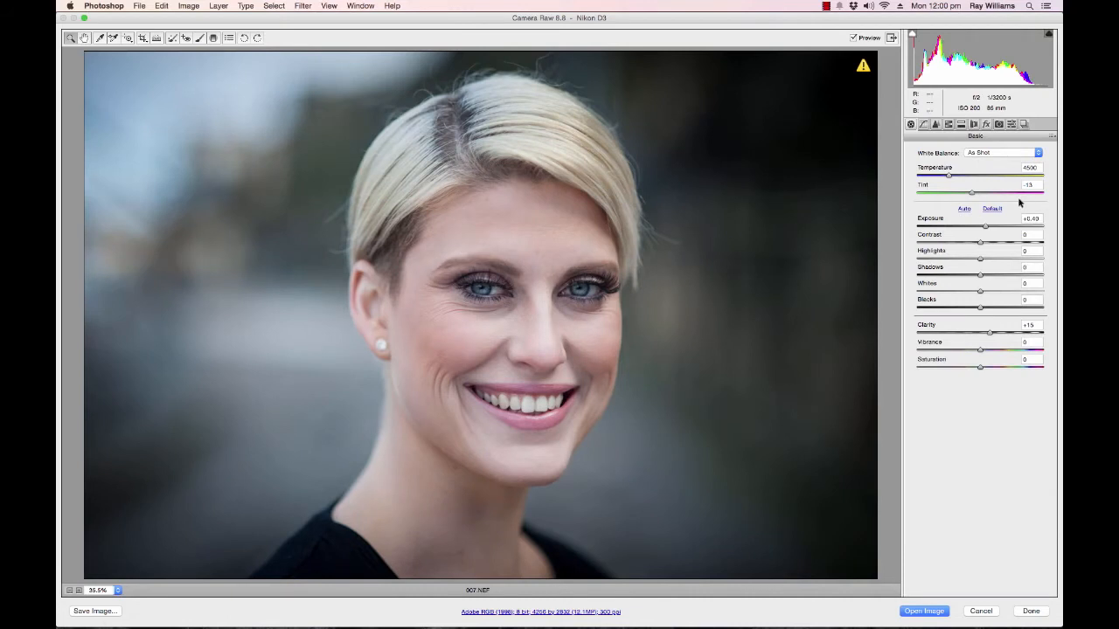
Bring the post-crop vignette's Amount back to about zero and open the image in Photoshop.
left_click(985, 125)
left_click_drag(962, 261, 977, 263)
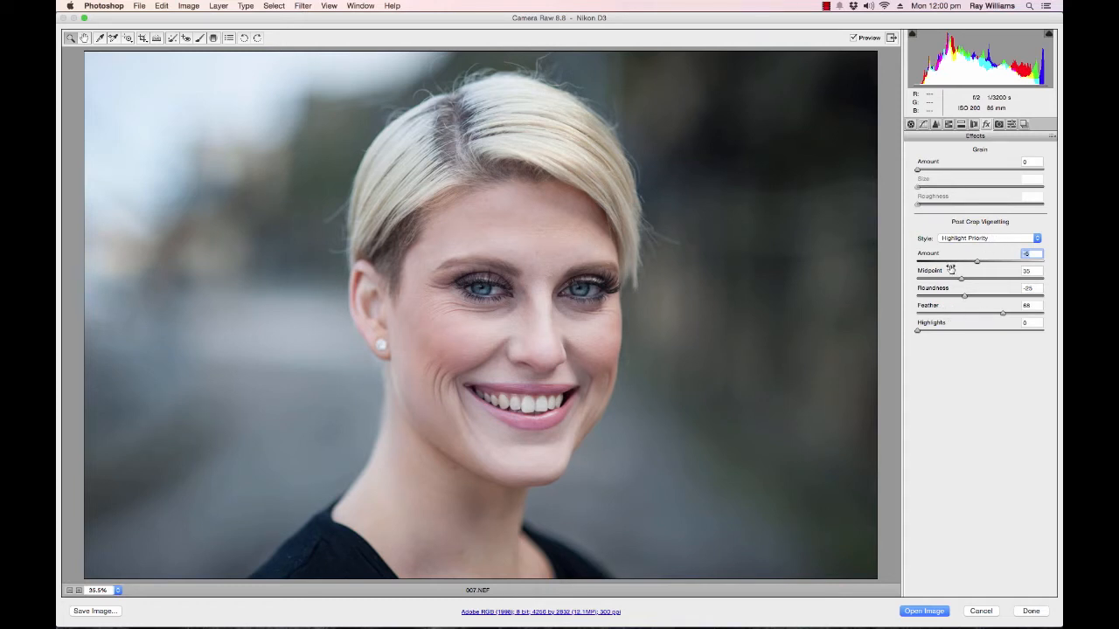
left_click_drag(978, 263, 979, 263)
left_click(931, 614)
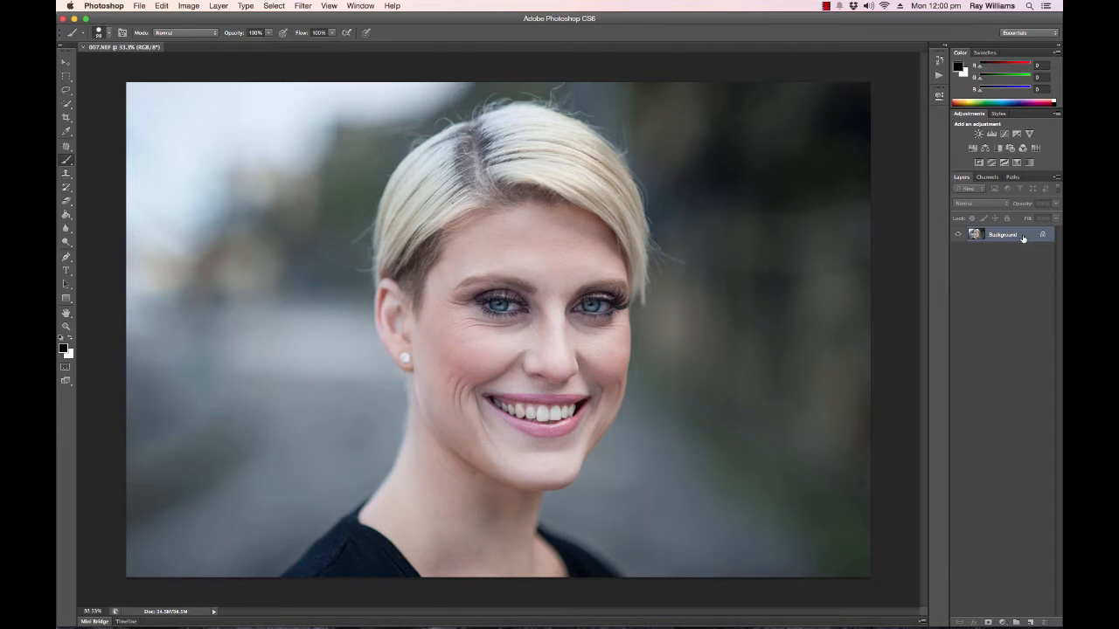
Duplicate the Background layer.
key("super+j")
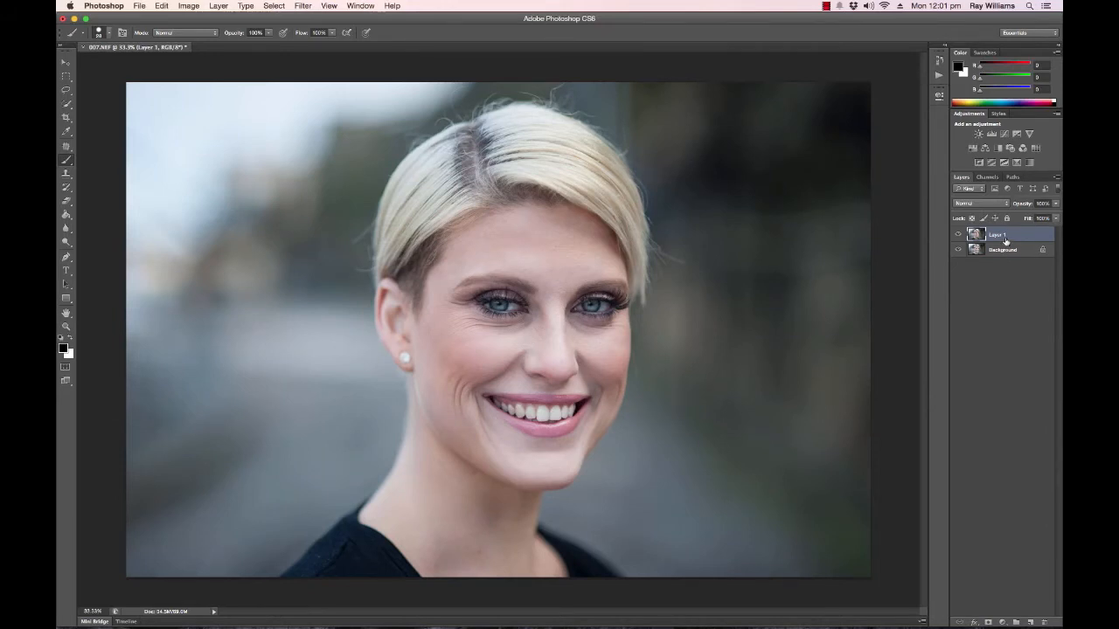
Set the layer thumbnails to the largest size and widen the layer list so the layer names fit.
left_click(1057, 178)
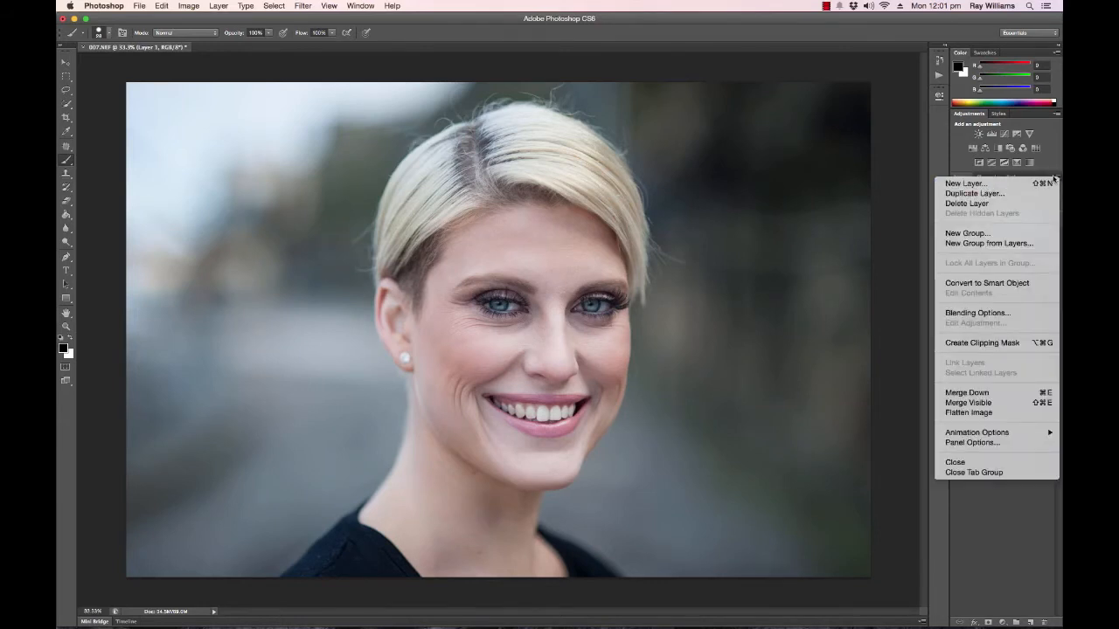
left_click(1057, 177)
left_click(1057, 177)
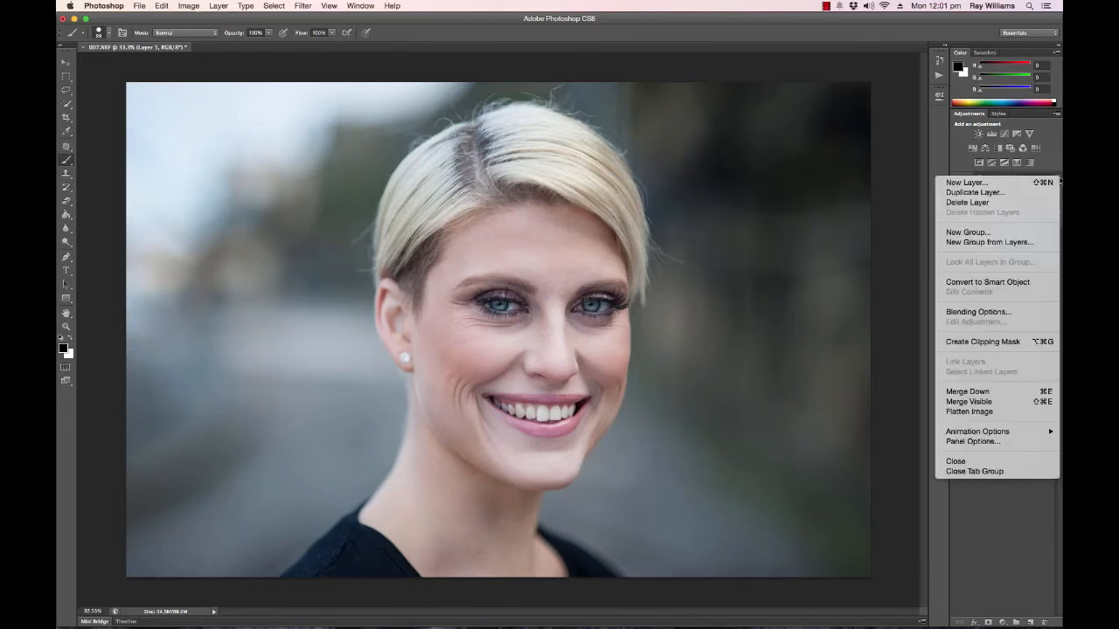
left_click(986, 443)
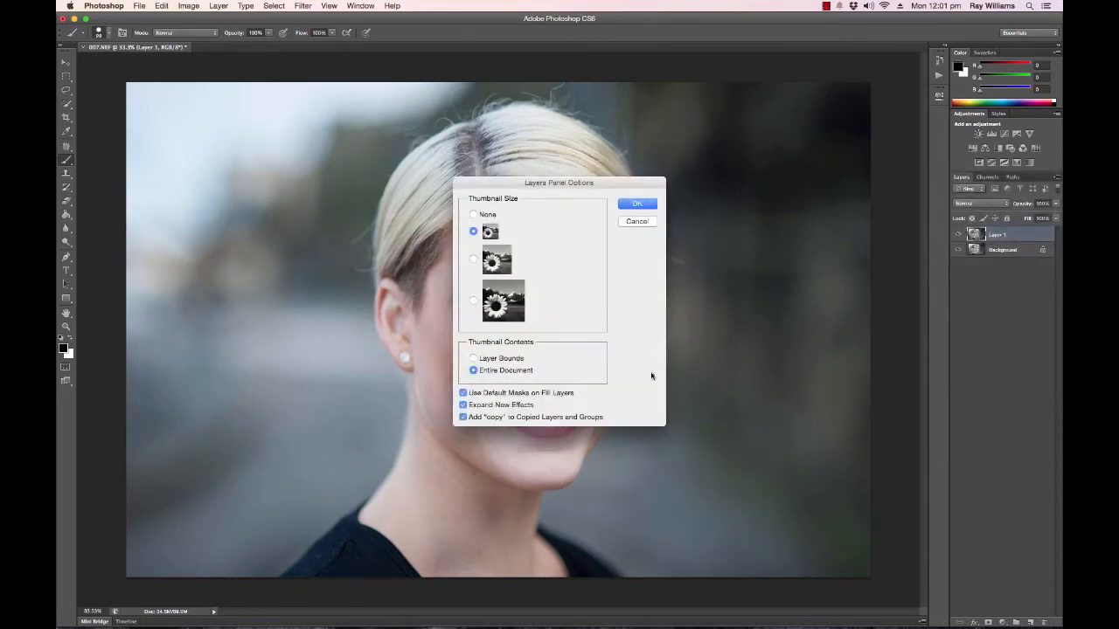
left_click(473, 304)
left_click(638, 204)
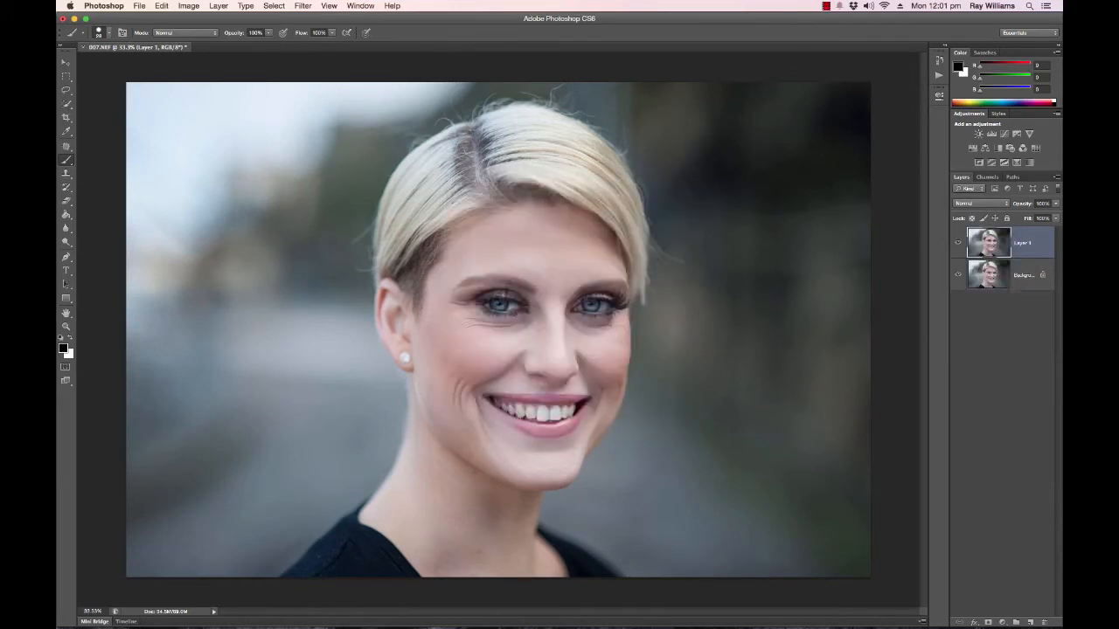
left_click_drag(948, 323, 884, 323)
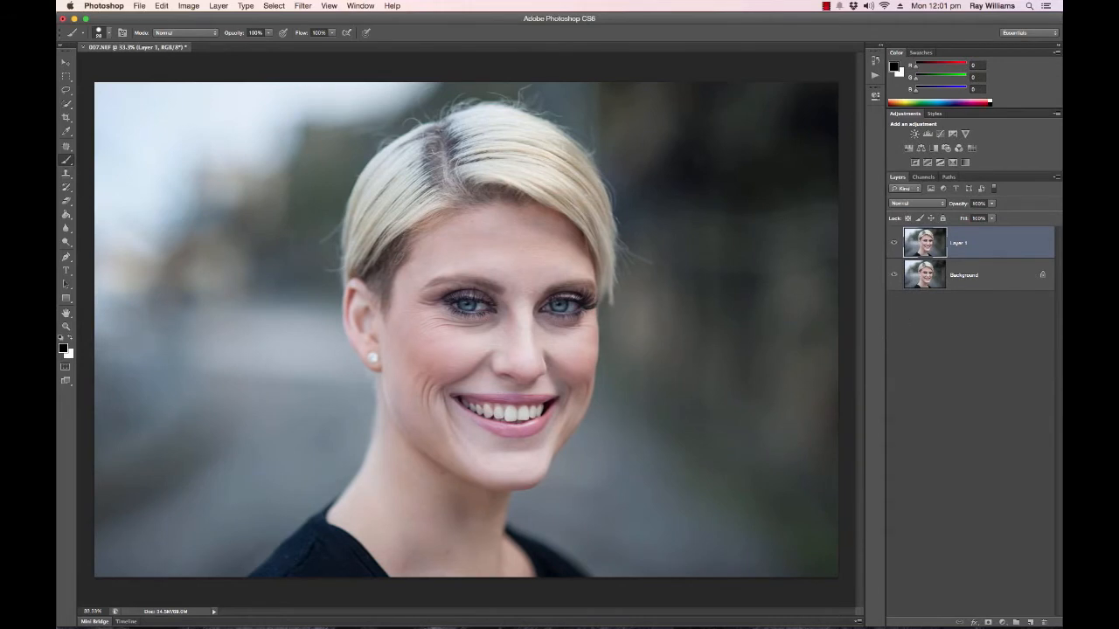
Add a black layer mask to Layer 1 and check it by briefly hiding the Background layer.
left_click(948, 314)
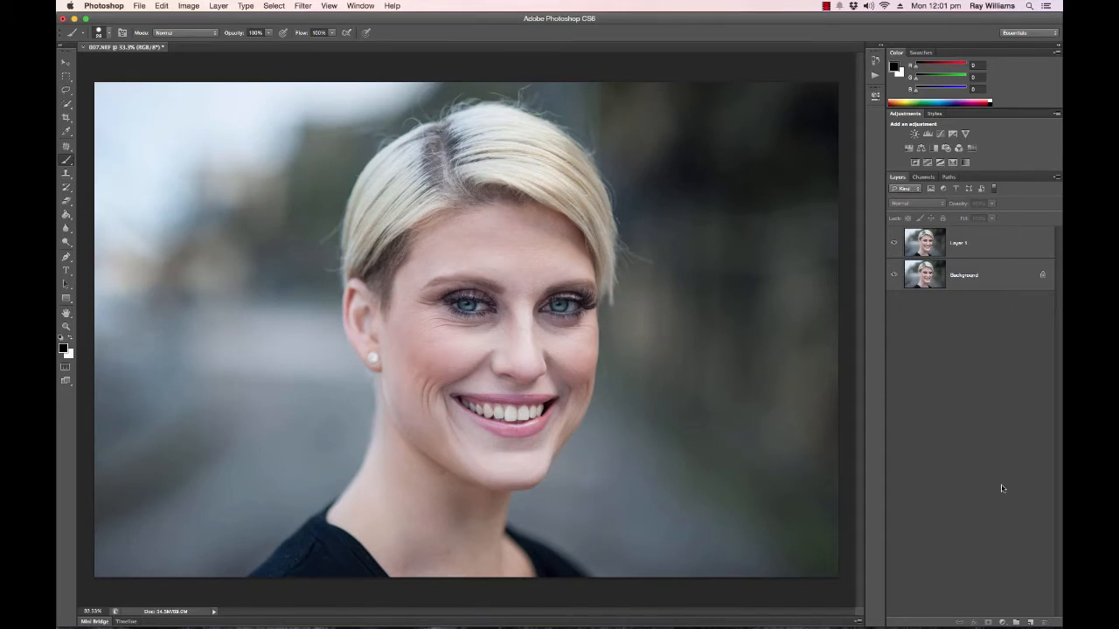
left_click(1001, 246)
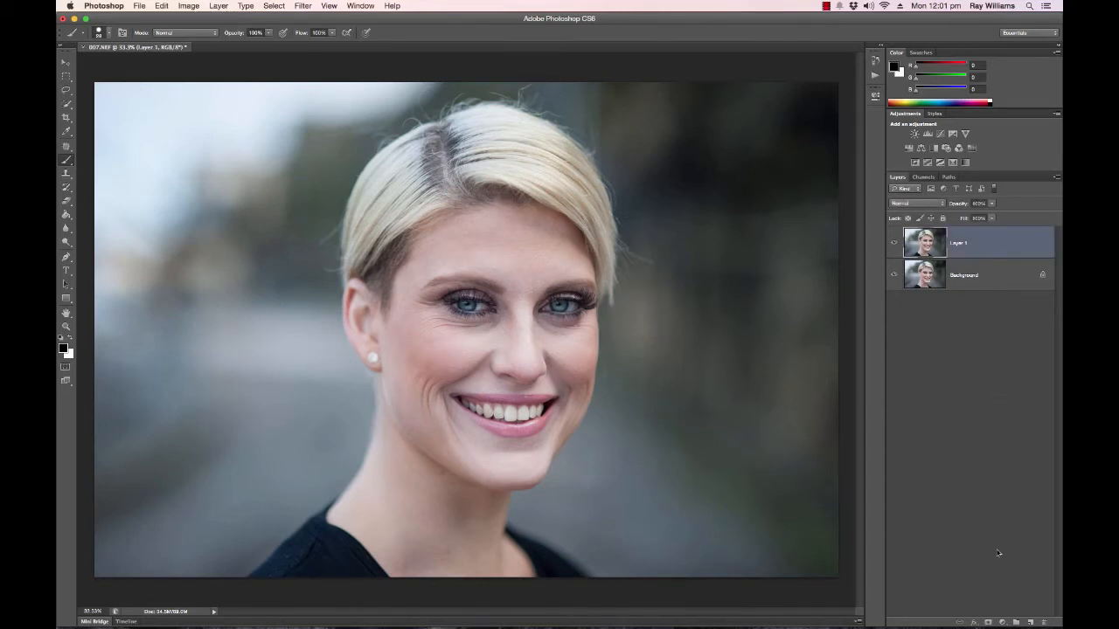
left_click(988, 624, "alt")
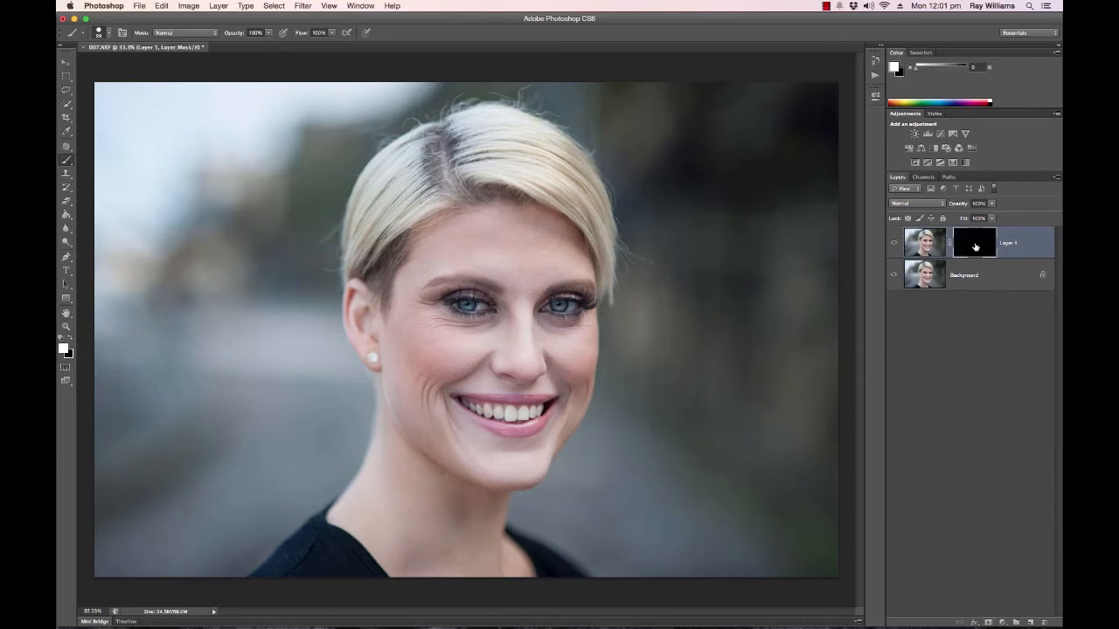
left_click(893, 276)
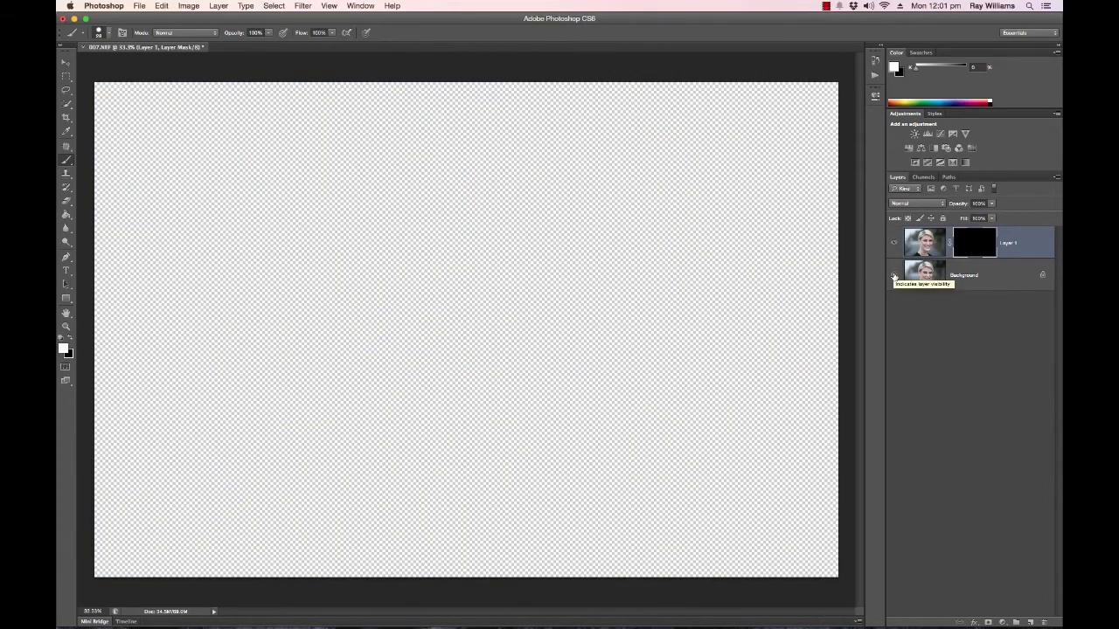
left_click(893, 275)
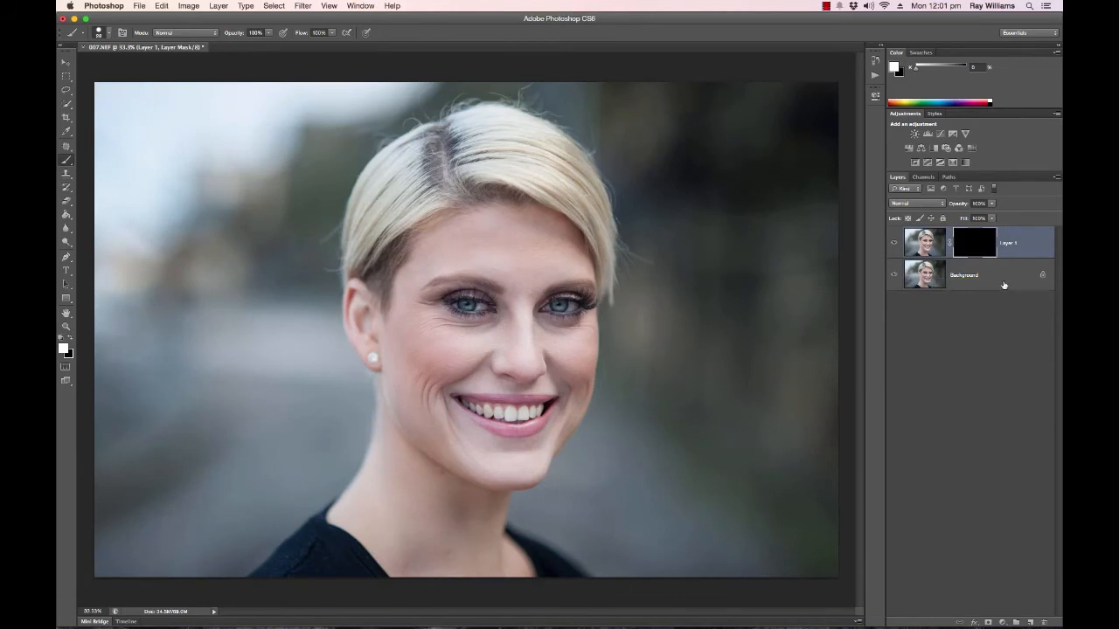
Create a new layer directly above the Background and fill it with black using the Paint Bucket.
left_click(941, 276)
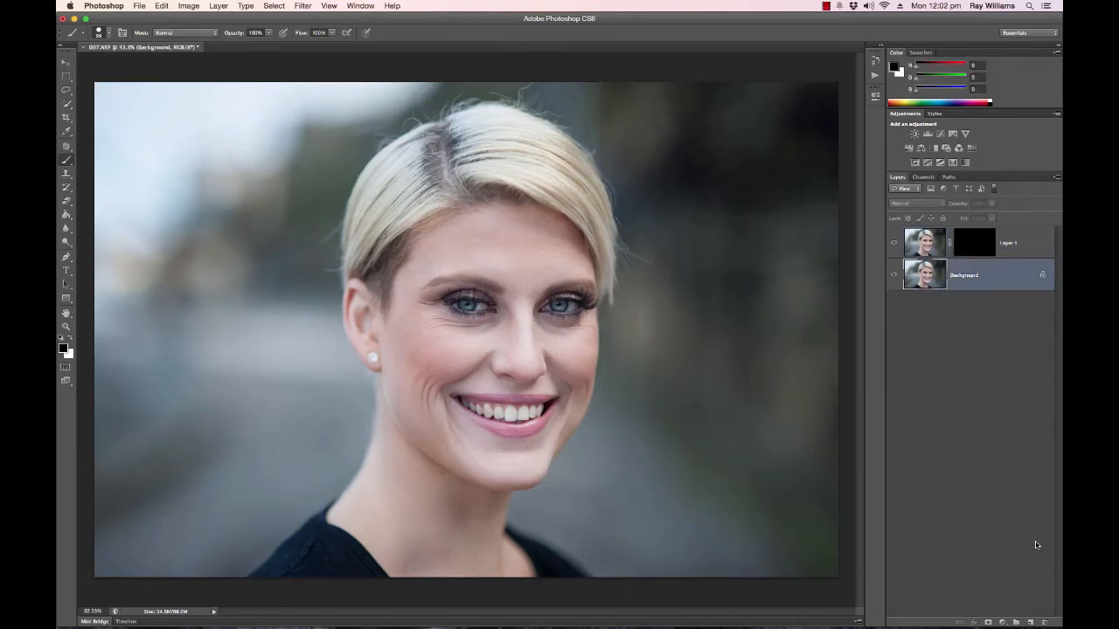
left_click(1030, 621)
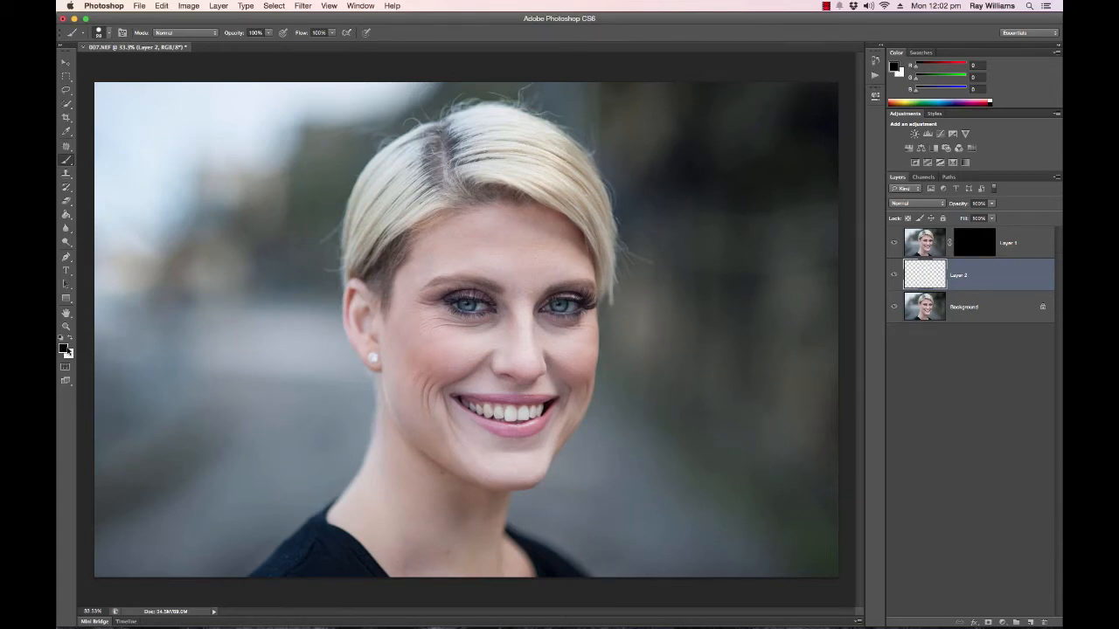
key("g")
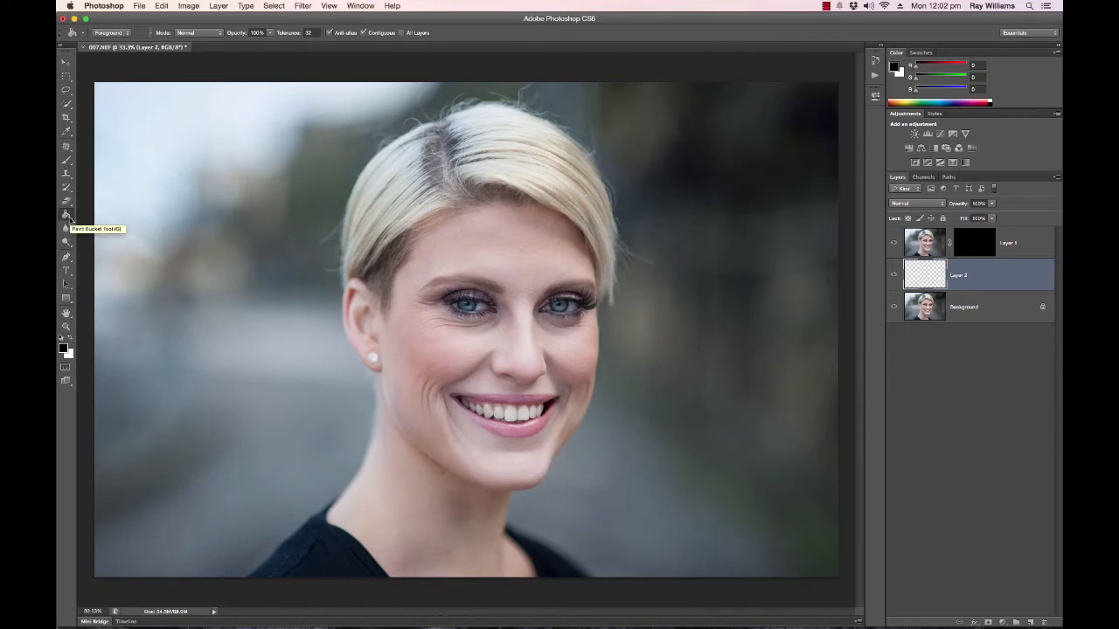
left_click(322, 265)
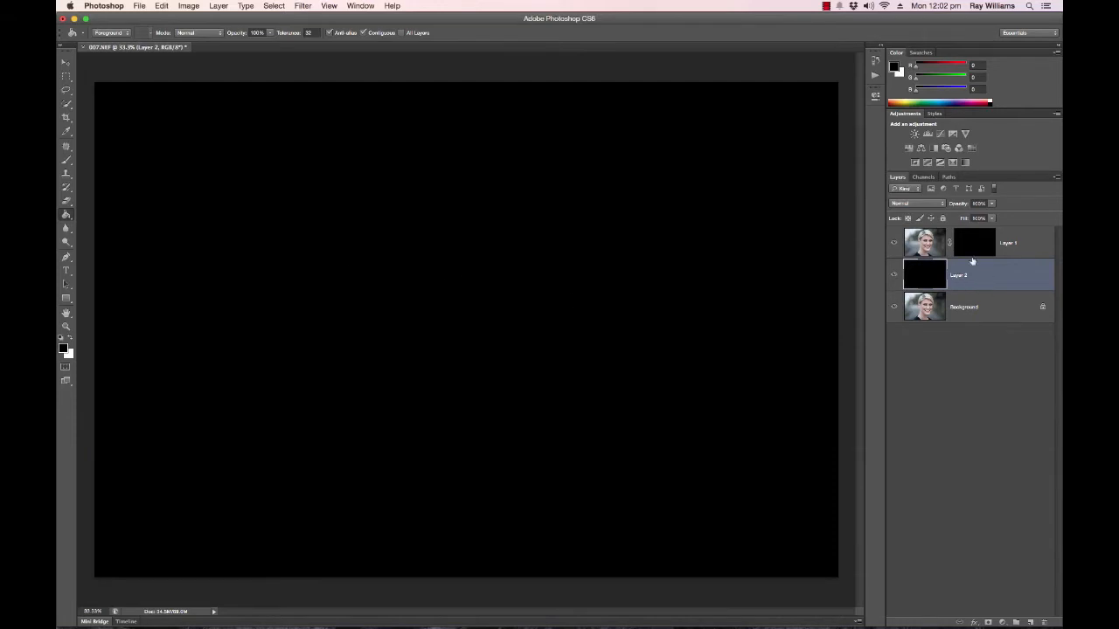
Target Layer 1's mask with the Brush tool and replace the current brushes with the Natural Brushes set.
left_click(928, 248)
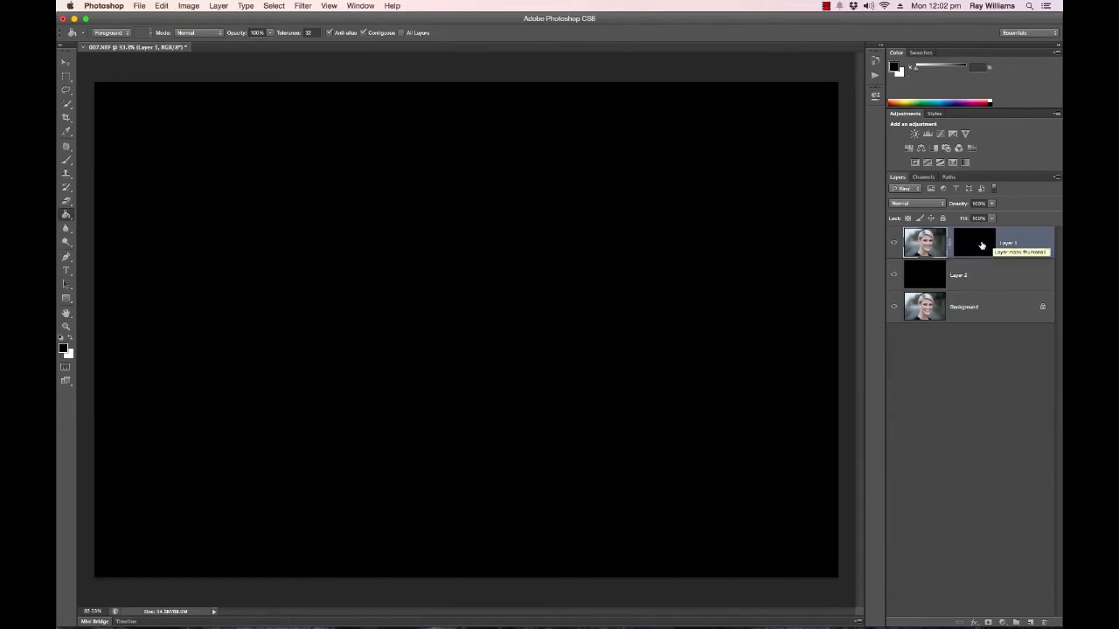
left_click(981, 246)
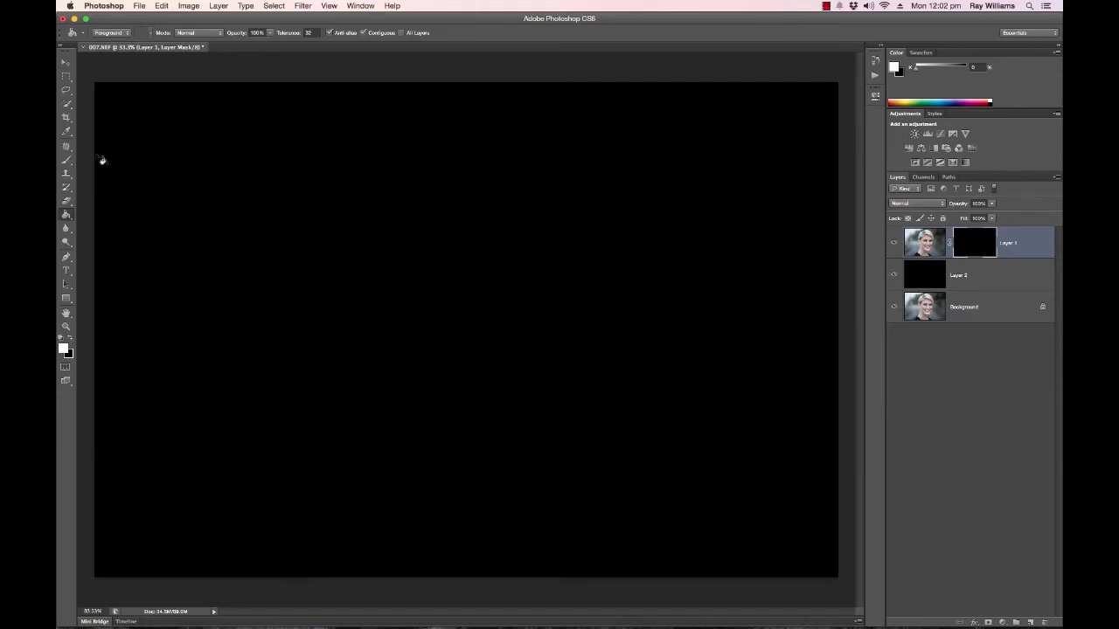
left_click(68, 165)
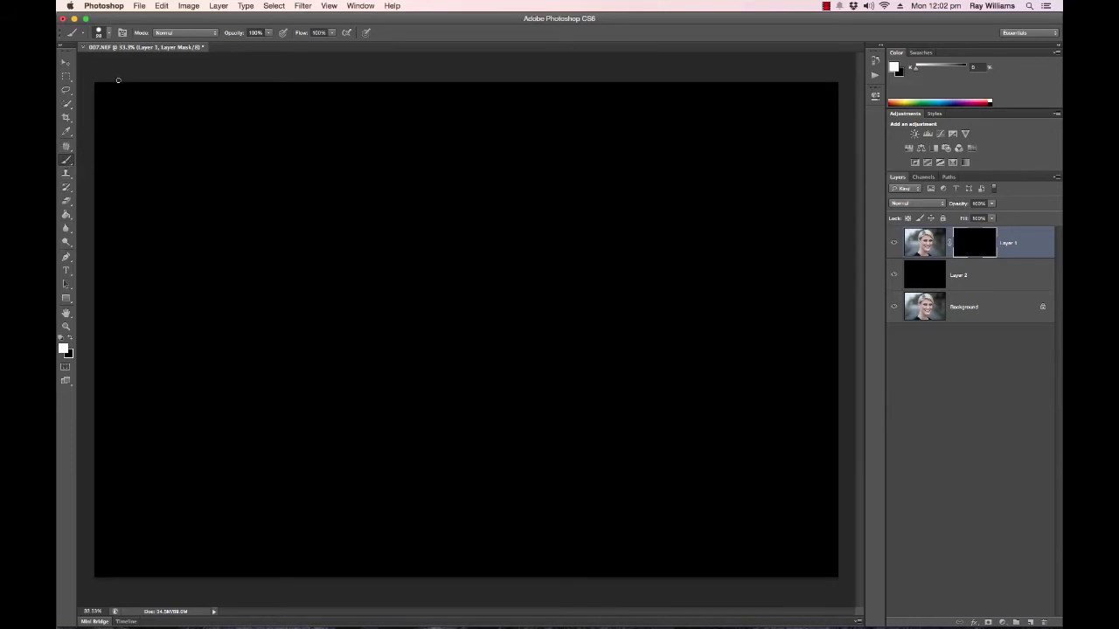
left_click(111, 34)
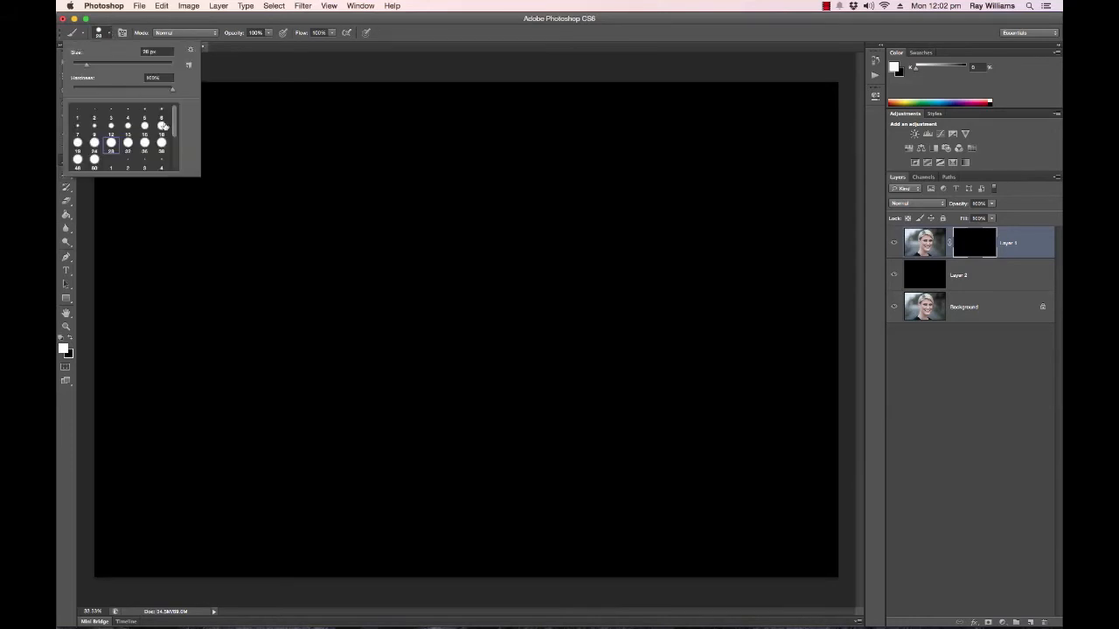
mouse_move(175, 129)
left_mouse_down()
mouse_move(177, 164)
mouse_move(180, 117)
left_mouse_up()
left_click(192, 52)
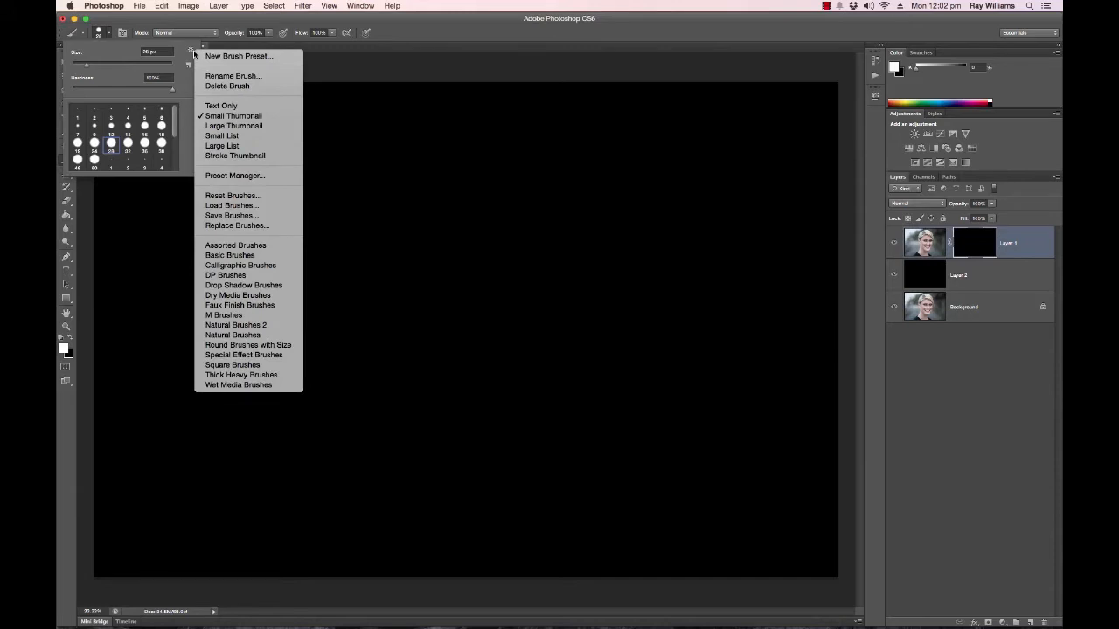
left_click(190, 56)
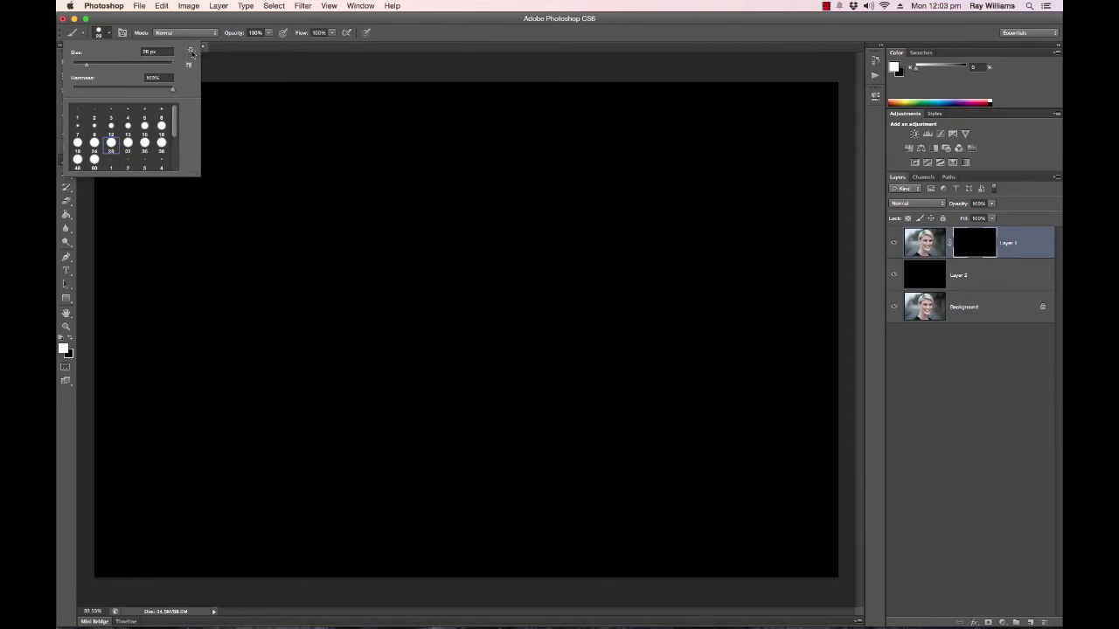
left_click(192, 52)
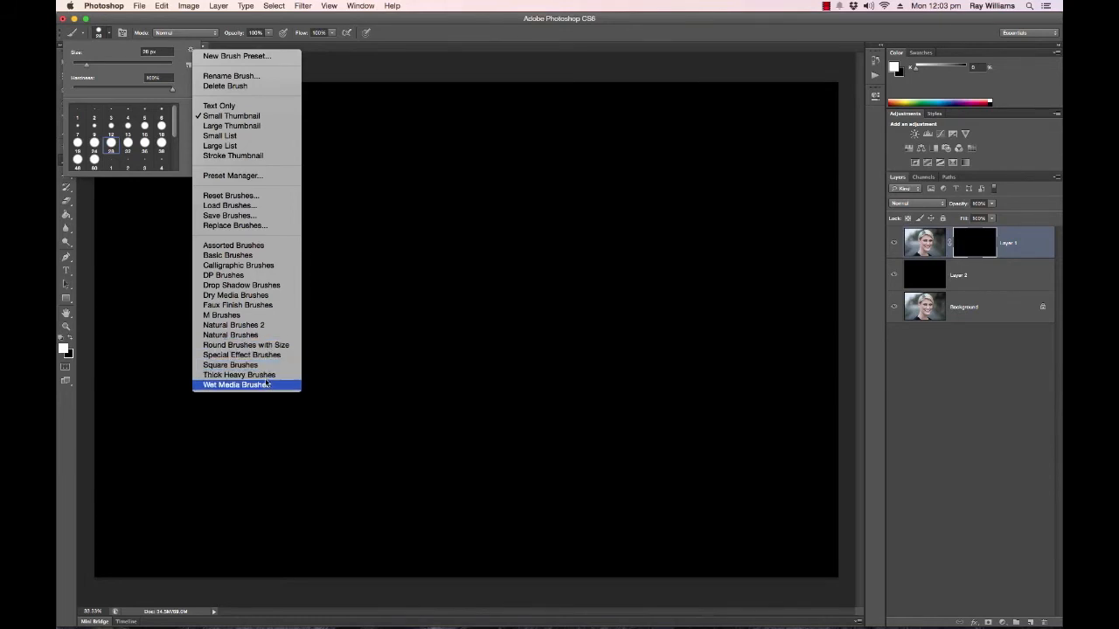
left_click(257, 335)
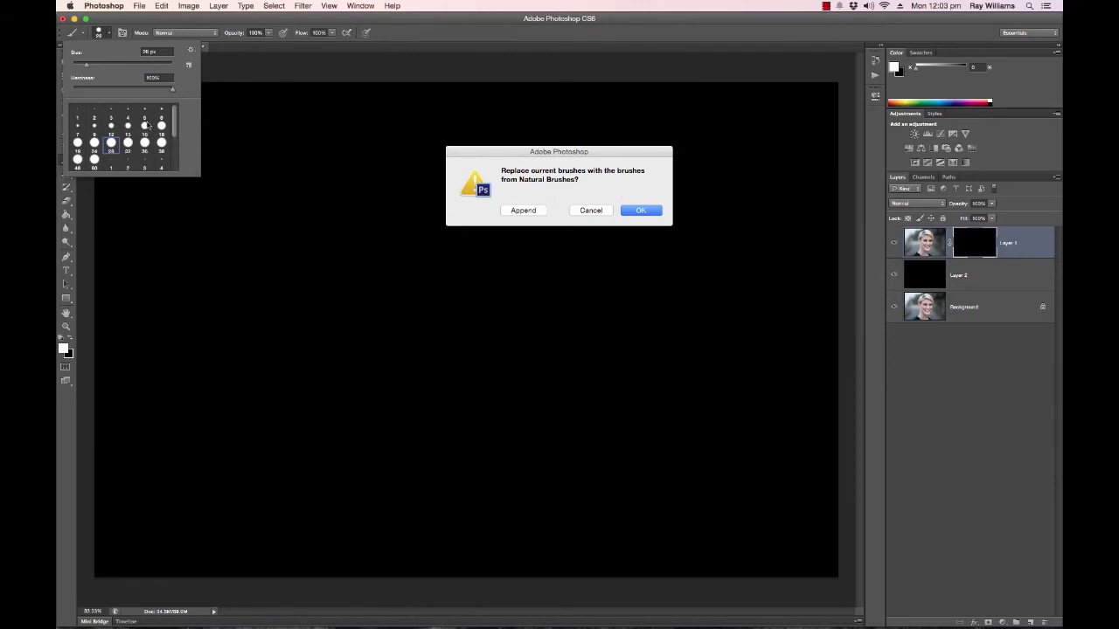
left_click(645, 211)
left_click(643, 212)
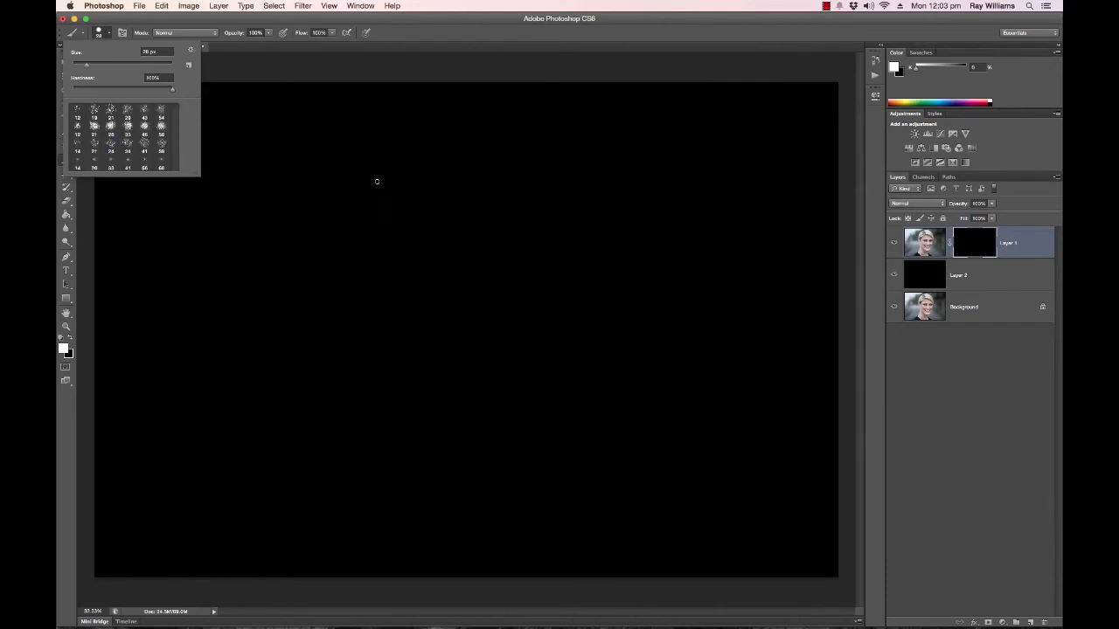
Choose the Stipple Dense 21 pixels brush from the enlarged preset list and increase its size to 700 px.
mouse_move(199, 175)
left_mouse_down()
mouse_move(312, 295)
mouse_move(324, 258)
left_mouse_up()
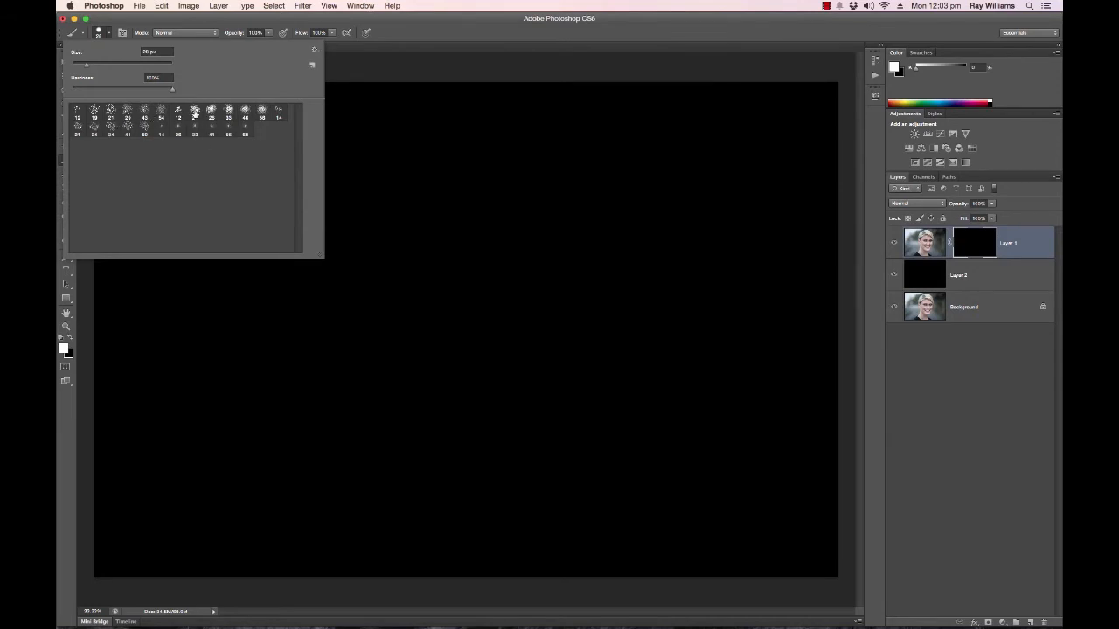
left_click(194, 111)
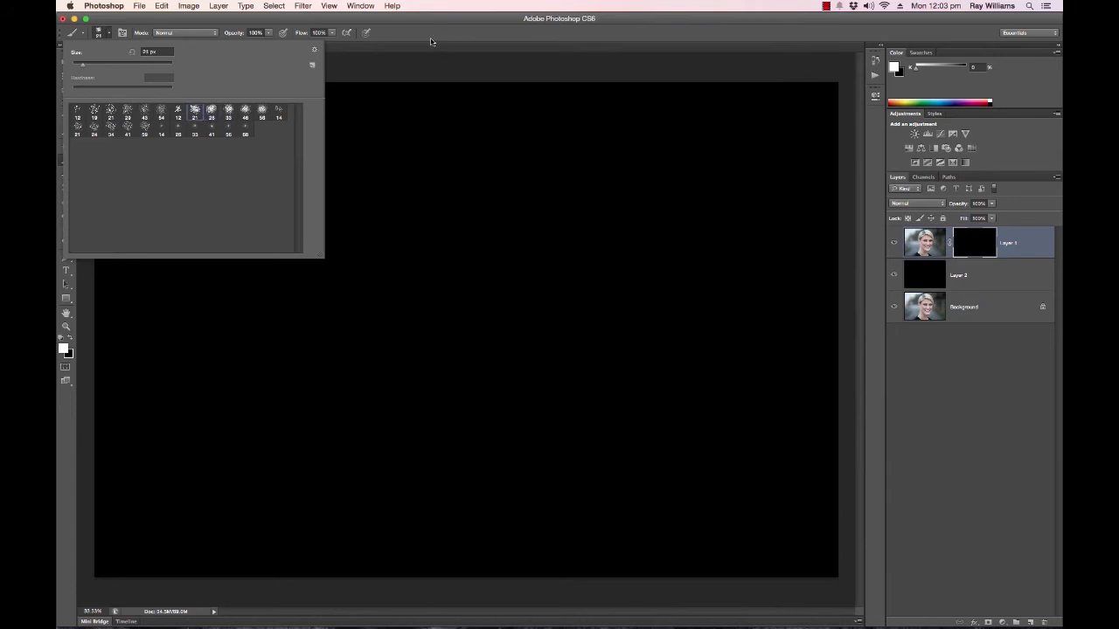
left_click(404, 61)
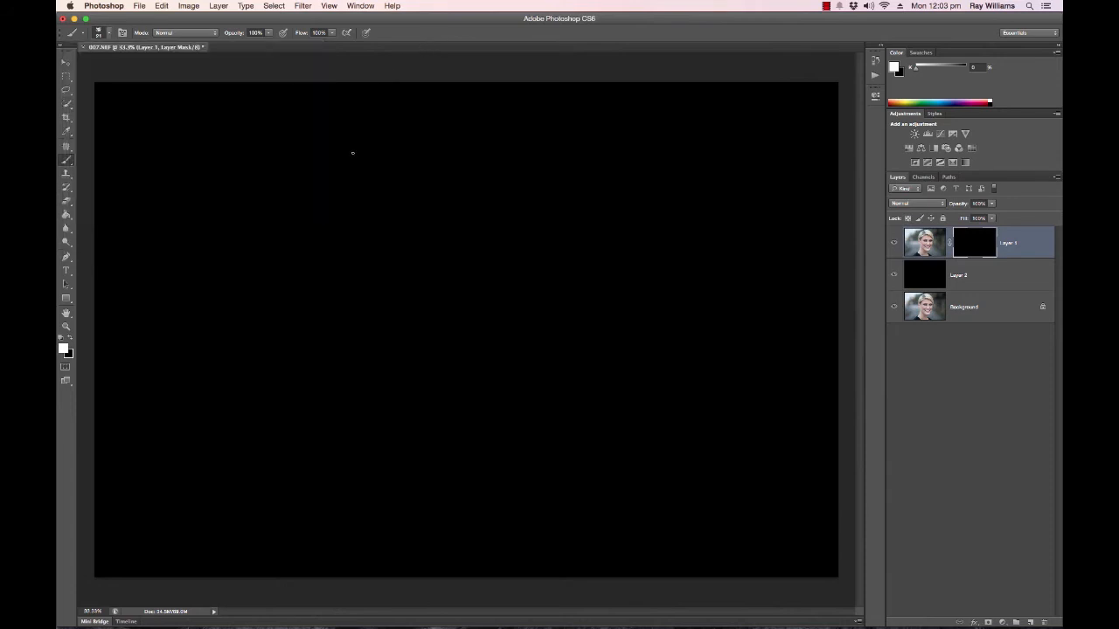
mouse_move(348, 158)
left_mouse_down()
mouse_move(327, 197)
mouse_move(288, 184)
left_mouse_up()
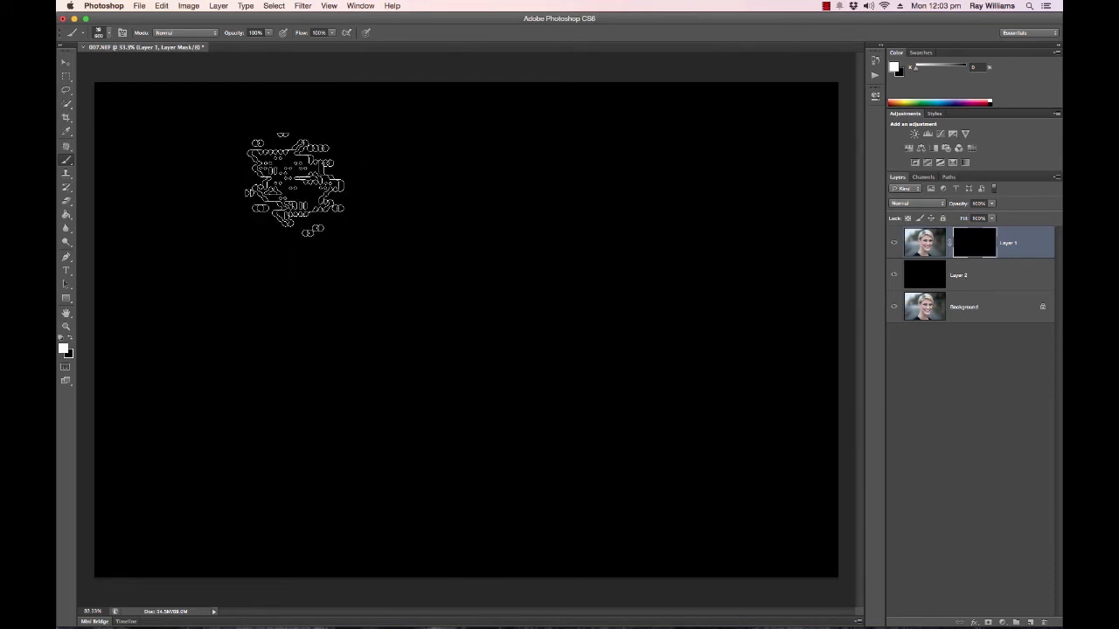
key("bracketleft")
key("bracketright")
key("bracketright")
key("bracketright")
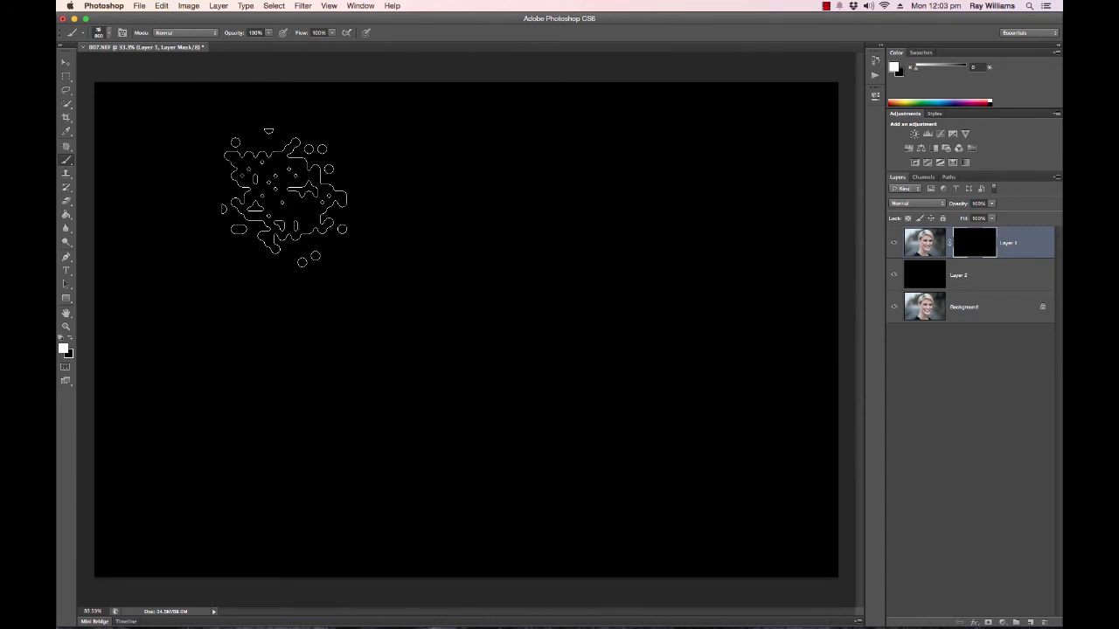
key("bracketleft")
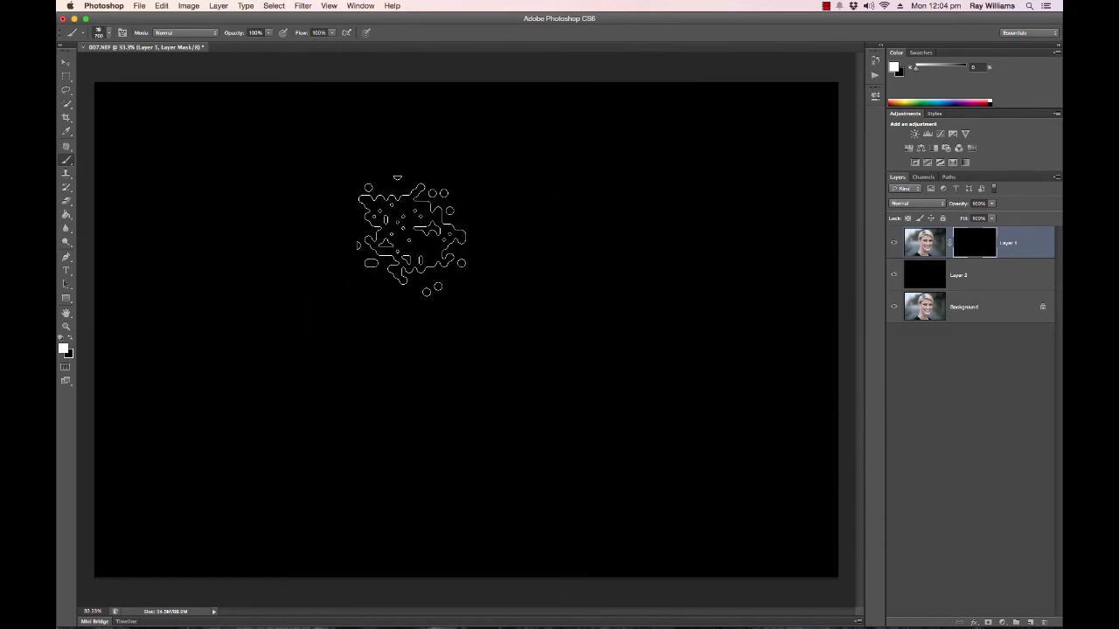
Paint white on Layer 1's mask with broad strokes to reveal the woman's face, hair, neck and nearby background.
mouse_move(411, 236)
left_mouse_down()
mouse_move(445, 242)
mouse_move(403, 245)
mouse_move(442, 257)
mouse_move(406, 262)
mouse_move(419, 281)
mouse_move(400, 300)
mouse_move(399, 350)
mouse_move(368, 361)
mouse_move(409, 340)
mouse_move(342, 326)
mouse_move(328, 373)
mouse_move(330, 331)
mouse_move(335, 386)
mouse_move(588, 266)
mouse_move(540, 244)
mouse_move(546, 246)
left_mouse_up()
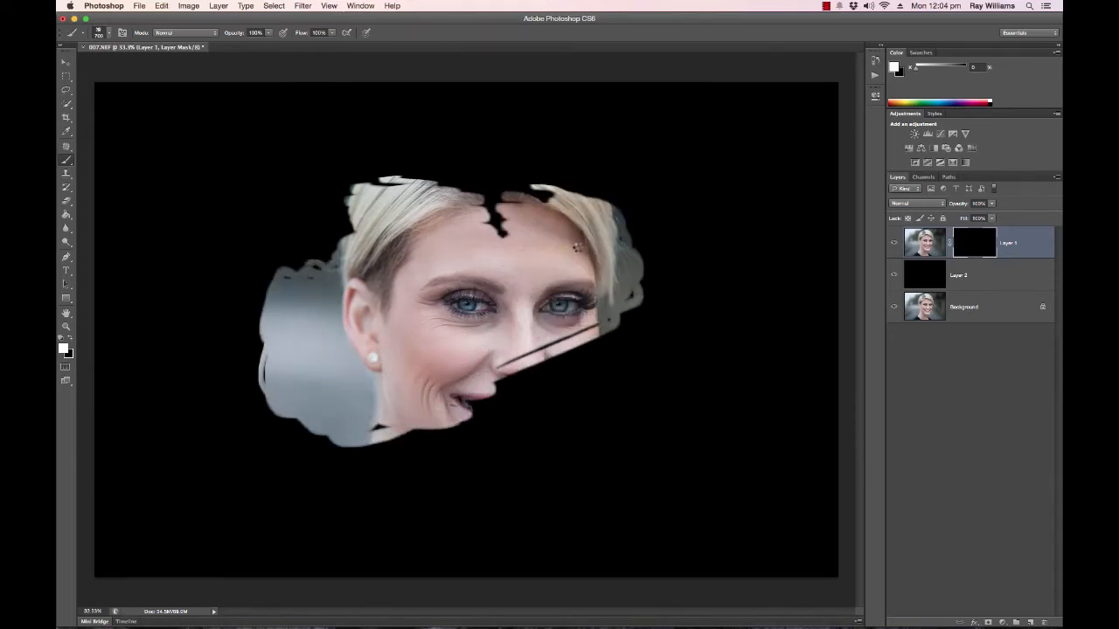
mouse_move(564, 237)
left_mouse_down()
mouse_move(467, 228)
mouse_move(367, 241)
left_mouse_up()
mouse_move(629, 420)
left_mouse_down()
mouse_move(604, 394)
mouse_move(607, 379)
mouse_move(529, 398)
mouse_move(537, 370)
mouse_move(649, 332)
mouse_move(592, 350)
mouse_move(514, 402)
mouse_move(516, 460)
mouse_move(411, 492)
mouse_move(367, 490)
mouse_move(415, 456)
mouse_move(389, 450)
mouse_move(348, 500)
mouse_move(308, 475)
left_mouse_up()
mouse_move(411, 446)
left_mouse_down()
mouse_move(536, 461)
mouse_move(562, 499)
mouse_move(577, 468)
mouse_move(607, 461)
mouse_move(617, 437)
mouse_move(581, 319)
mouse_move(562, 149)
mouse_move(385, 154)
mouse_move(393, 180)
mouse_move(324, 175)
mouse_move(280, 213)
mouse_move(258, 323)
left_mouse_up()
mouse_move(670, 212)
left_mouse_down()
mouse_move(604, 155)
mouse_move(643, 223)
mouse_move(661, 290)
mouse_move(632, 328)
mouse_move(585, 298)
mouse_move(566, 203)
mouse_move(486, 147)
mouse_move(486, 158)
mouse_move(394, 158)
mouse_move(441, 161)
left_mouse_up()
mouse_move(600, 350)
left_mouse_down()
mouse_move(562, 400)
mouse_move(536, 375)
mouse_move(573, 432)
mouse_move(528, 385)
left_mouse_up()
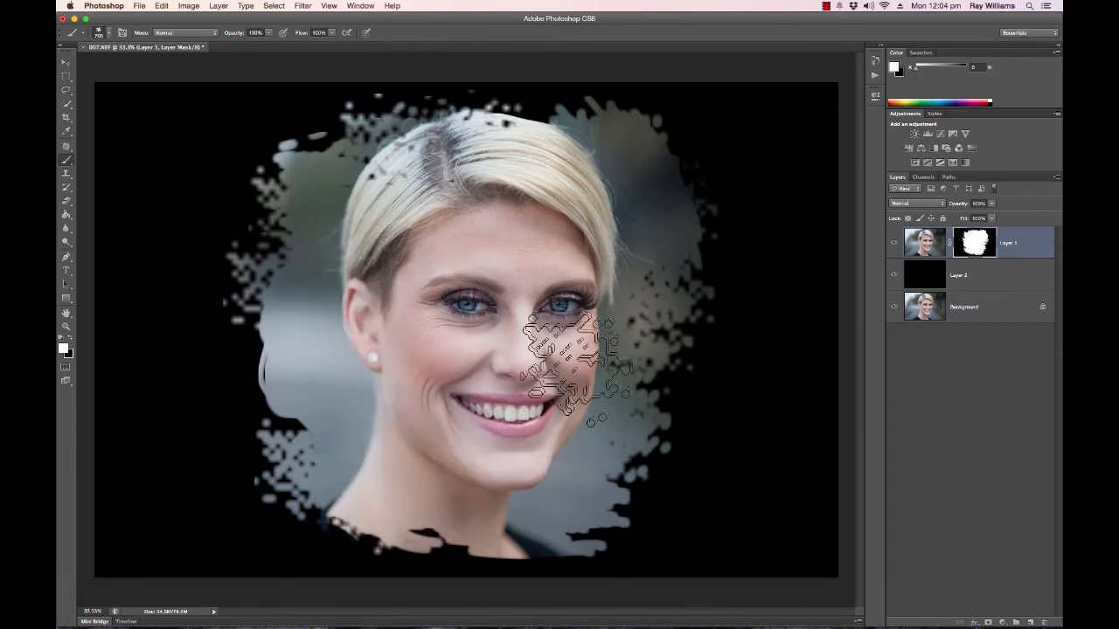
Stamp single white stipple dabs on the mask around the revealed area to give the vignette a speckled, irregular border.
left_click(678, 229)
left_click(695, 202)
left_click(688, 166)
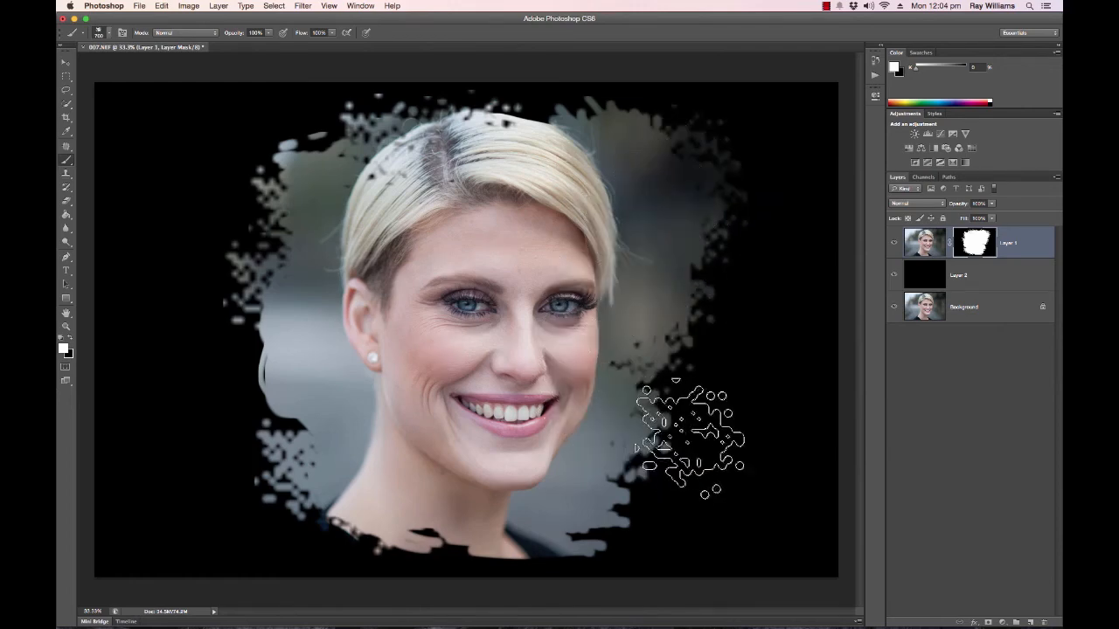
left_click(683, 437)
left_click(681, 368)
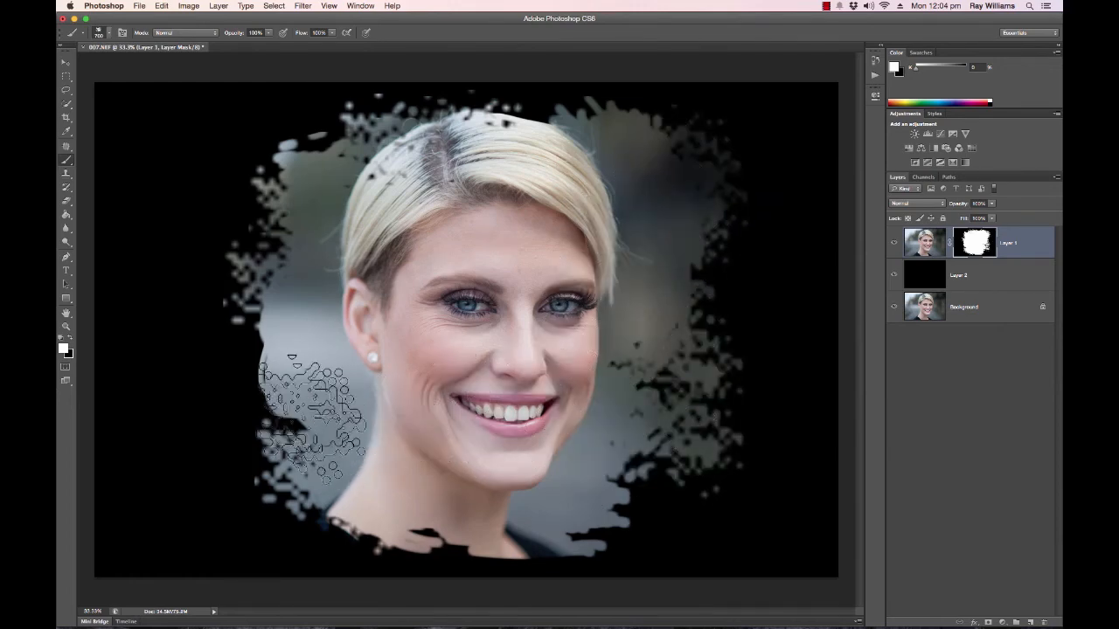
left_click(279, 140)
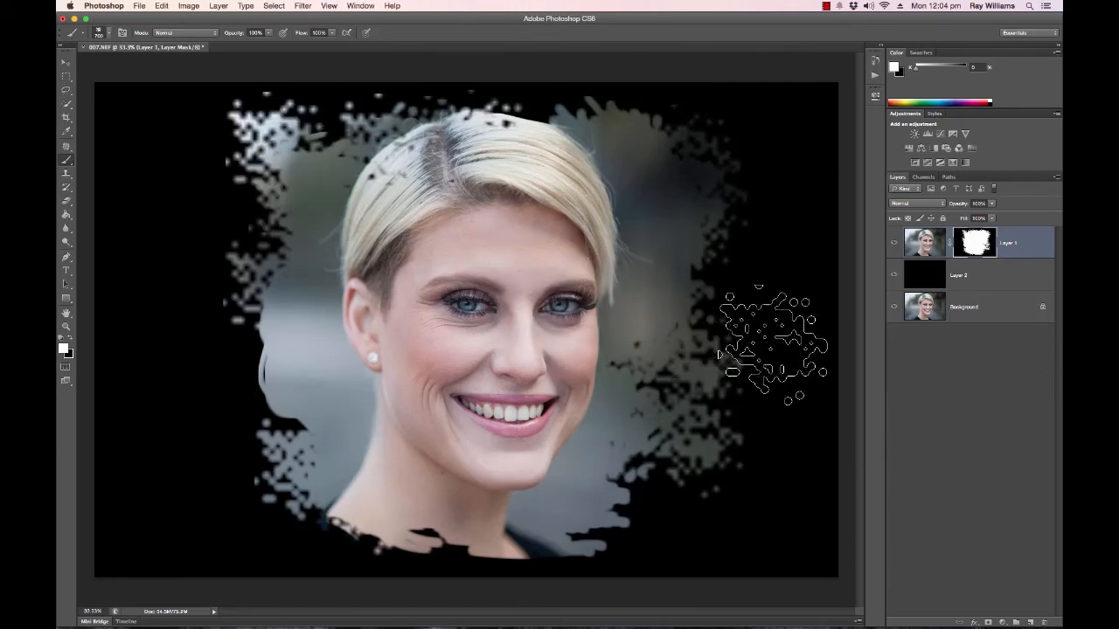
left_click(612, 507)
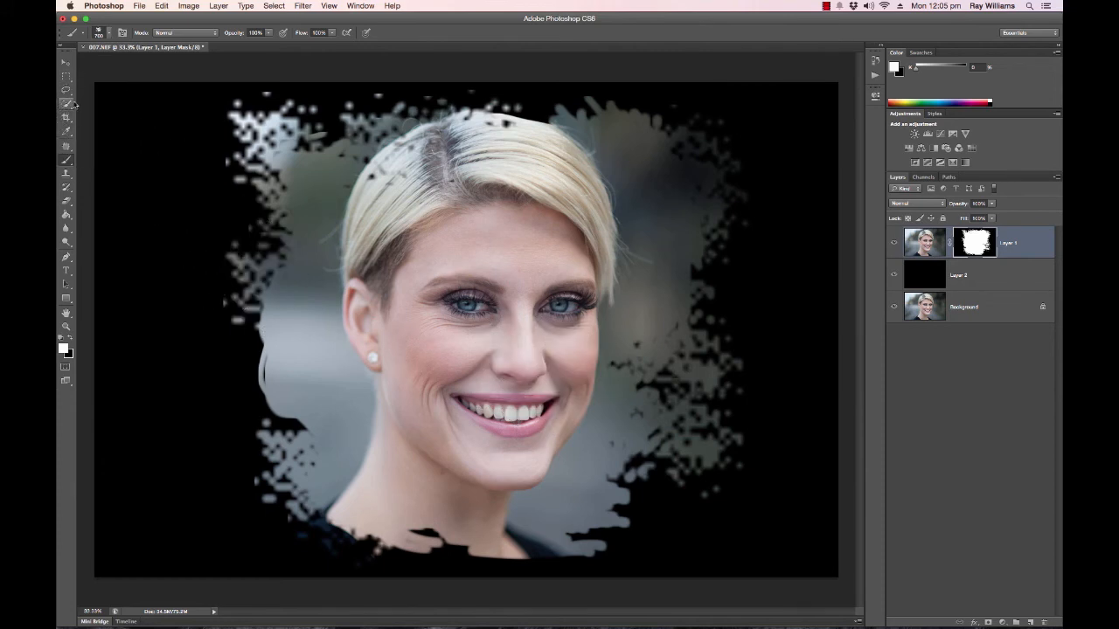
left_click(66, 63)
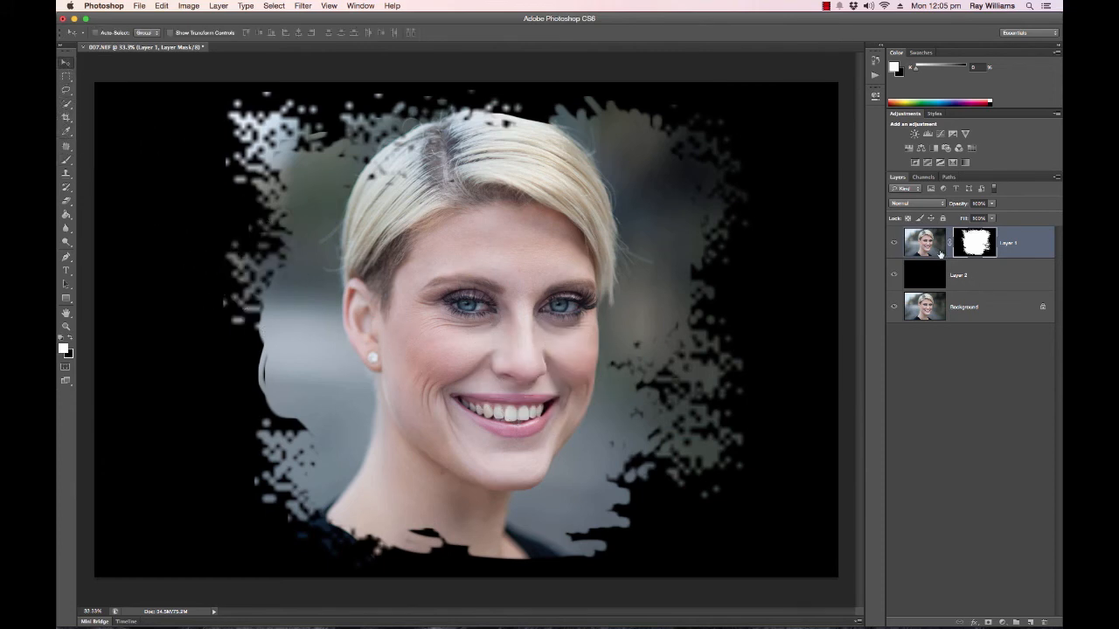
Select both eyes on Layer 1's image with the Lasso tool, adding the second eye to the selection.
left_click(923, 242)
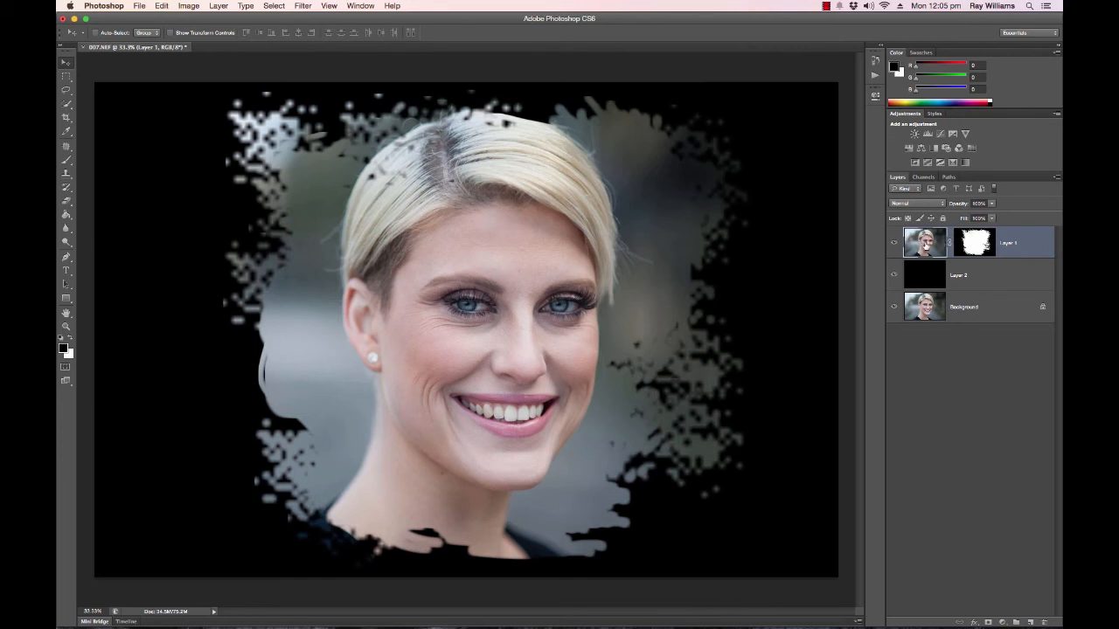
scroll(539, 305, "up", 2)
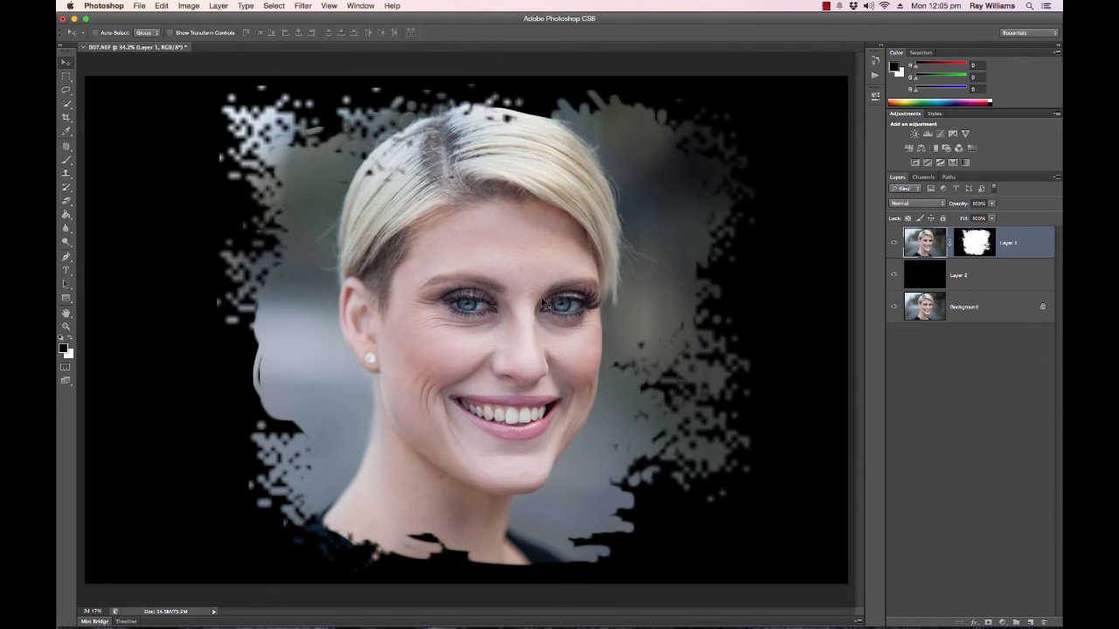
scroll(539, 305, "up", 3)
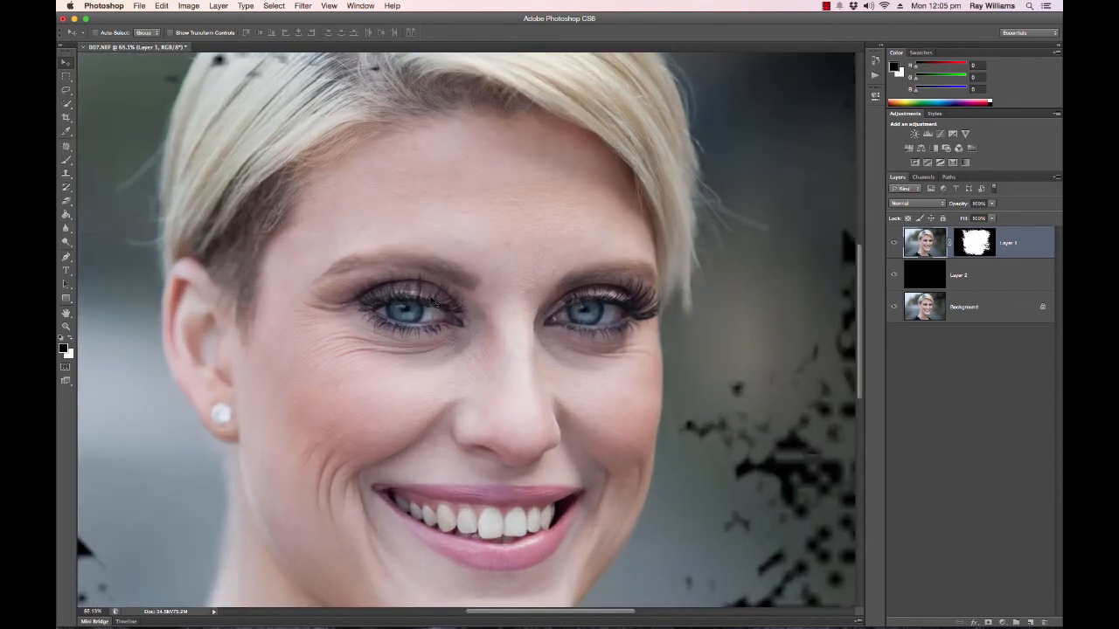
left_click(66, 90)
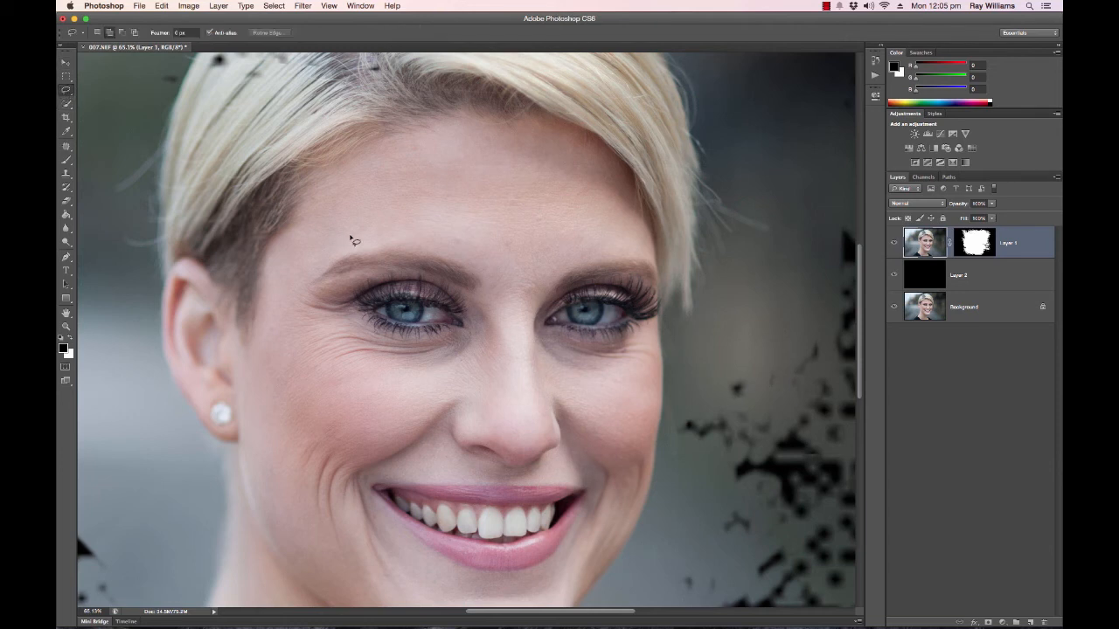
mouse_move(356, 305)
left_mouse_down()
mouse_move(439, 302)
mouse_move(474, 333)
mouse_move(409, 334)
mouse_move(356, 309)
left_mouse_up()
left_click(109, 33)
mouse_move(548, 324)
left_mouse_down()
mouse_move(619, 287)
mouse_move(654, 312)
mouse_move(623, 337)
mouse_move(548, 324)
left_mouse_up()
Set up the Sharpen tool at about 80% strength with a larger brush for sharpening the selected eyes.
left_click(69, 231)
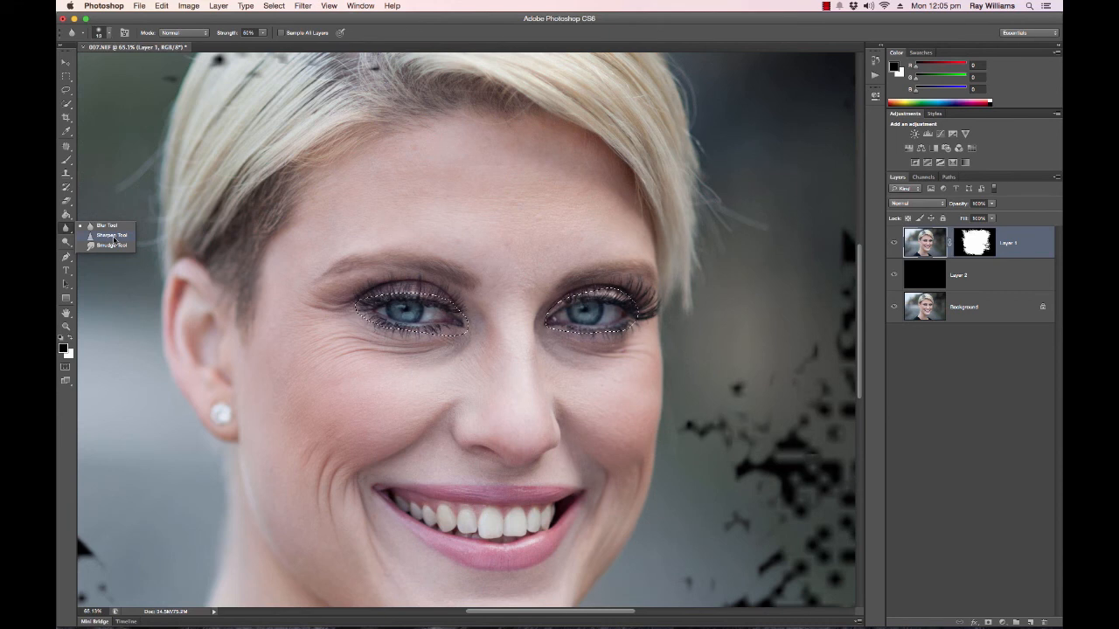
left_click(112, 238)
left_click(263, 33)
left_click_drag(265, 46, 276, 46)
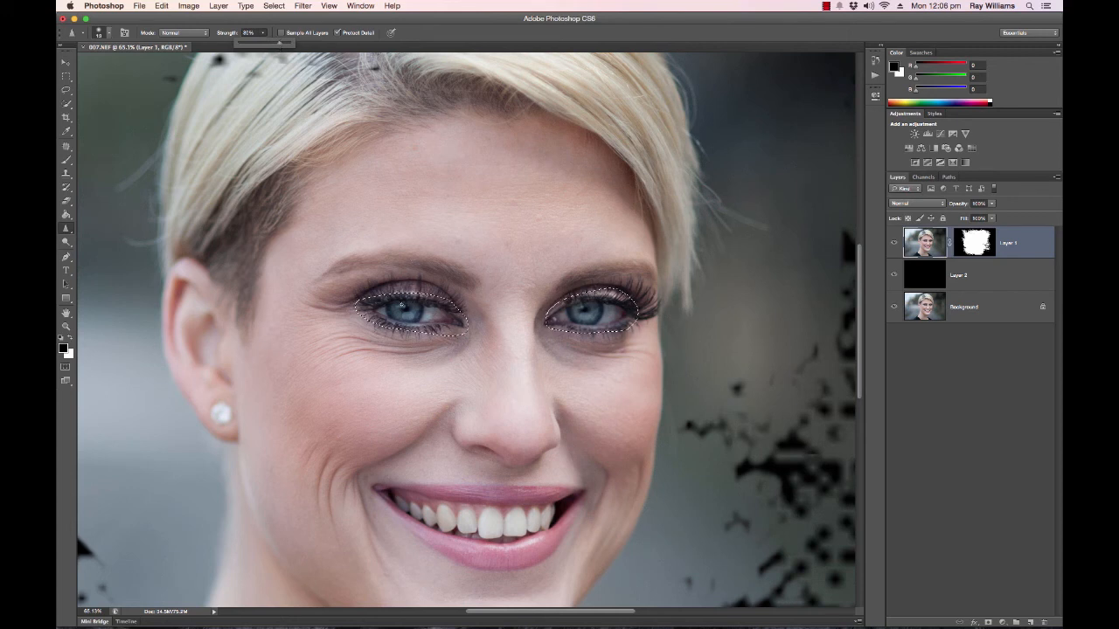
key("bracketright")
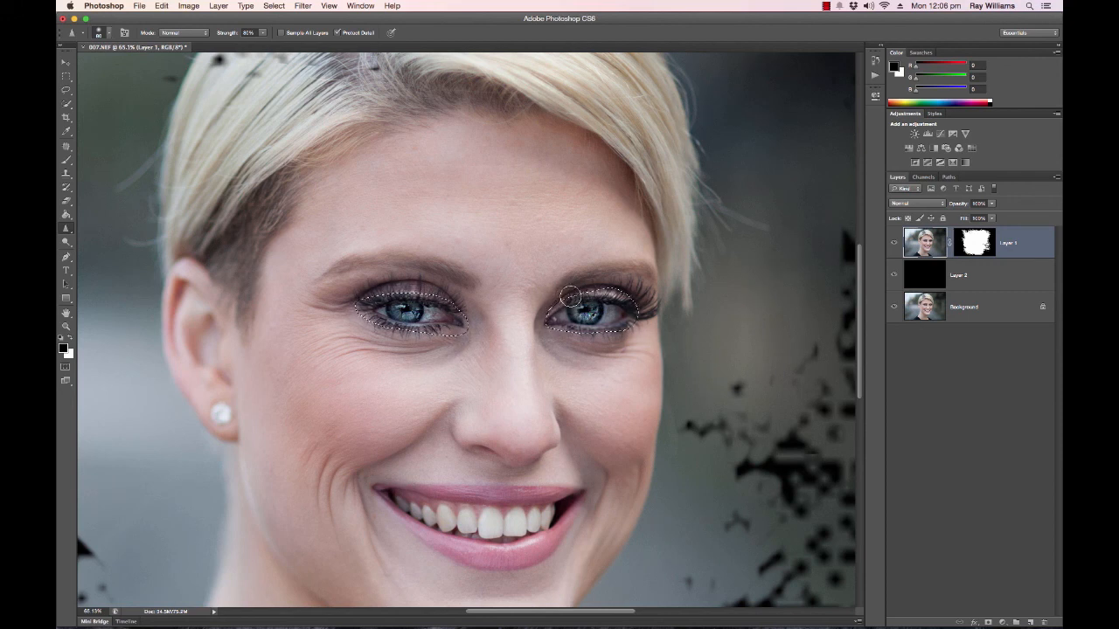
Step back and forth through the eye edits to compare them, and undo the sharpening while keeping the eye selection.
key("super+z")
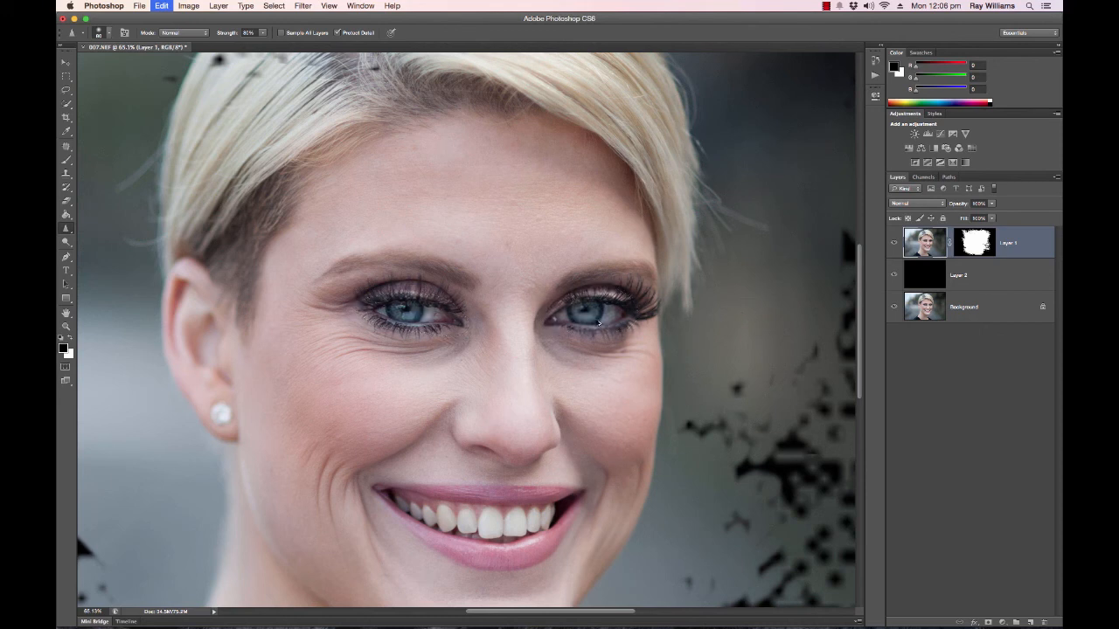
key("alt+super+z")
key("alt+super+z")
key("shift+super+z")
key("shift+super+z")
key("shift+super+z")
key("shift+super+z")
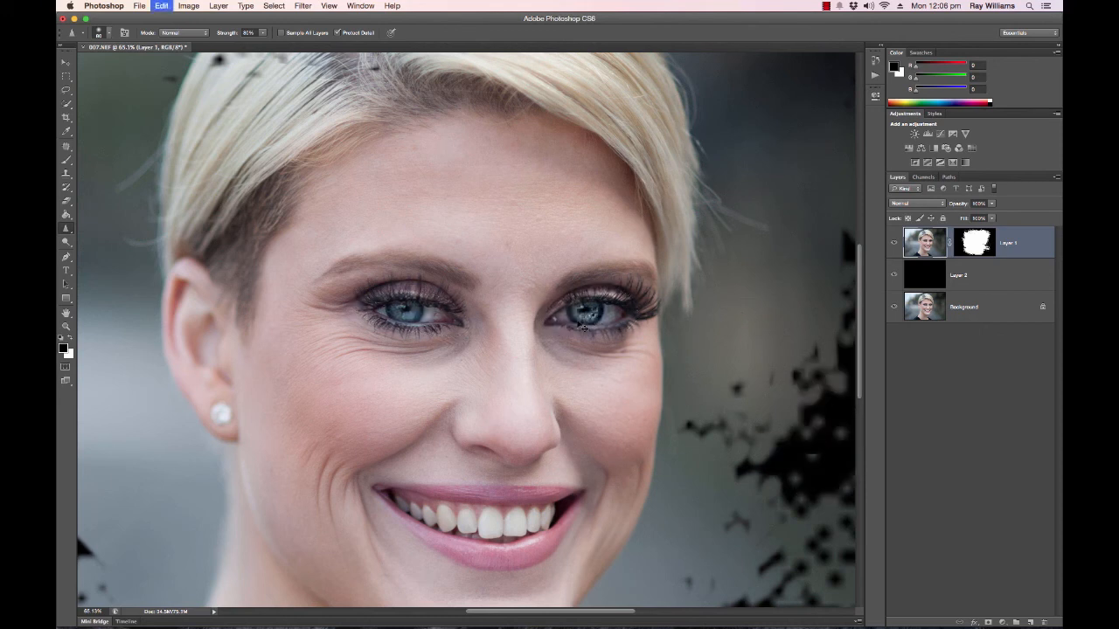
key("shift+super+z")
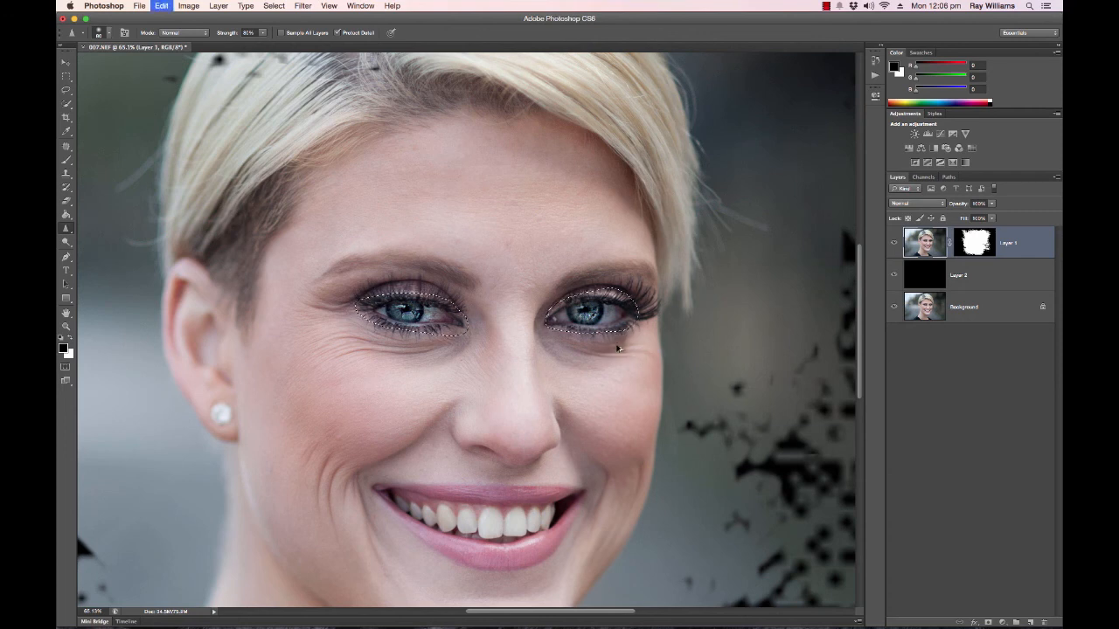
key("shift+super+z")
key("shift+super+z")
key("shift+super+z")
key("shift+super+z")
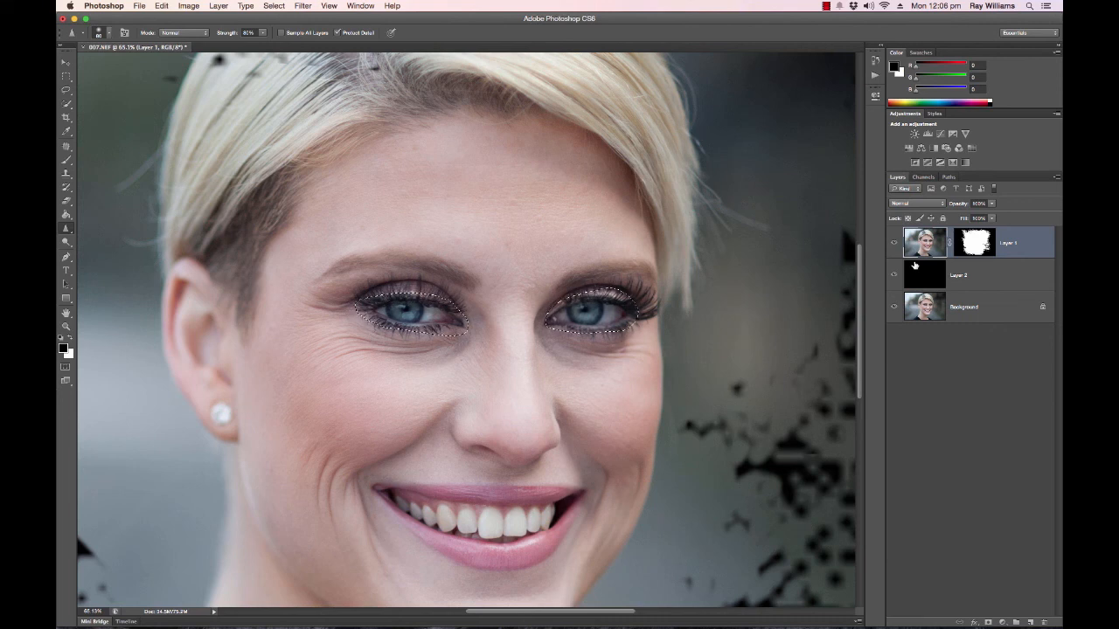
Copy the selected eyes to a new layer for sharpening and reduce that layer's opacity to 71%.
key("super+j")
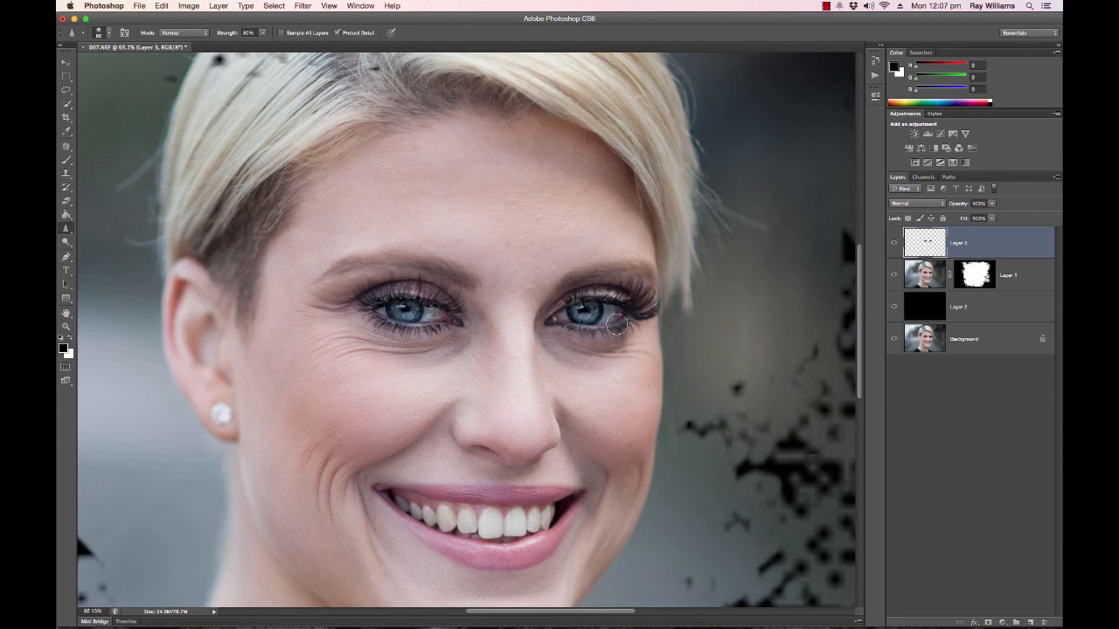
left_click(992, 204)
left_click_drag(994, 217, 974, 219)
left_click(895, 245)
left_click(894, 244)
left_click(991, 204)
Compare the portrait with and without the copied eye layer, leave it shown, and view the whole image.
left_click(894, 247)
left_click(894, 248)
left_click(894, 247)
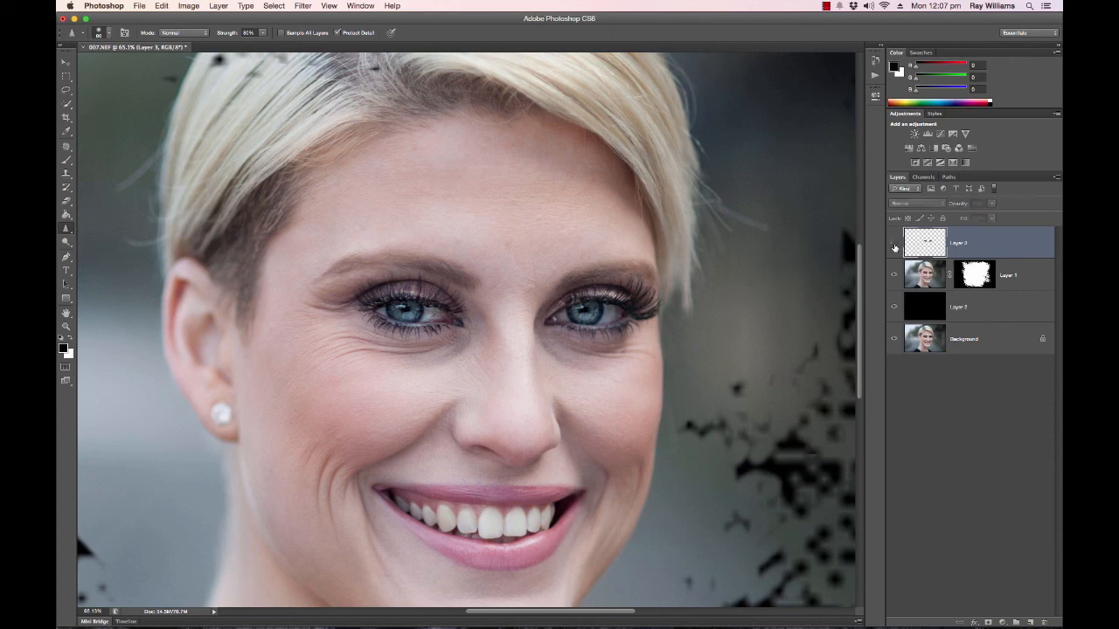
left_click(894, 248)
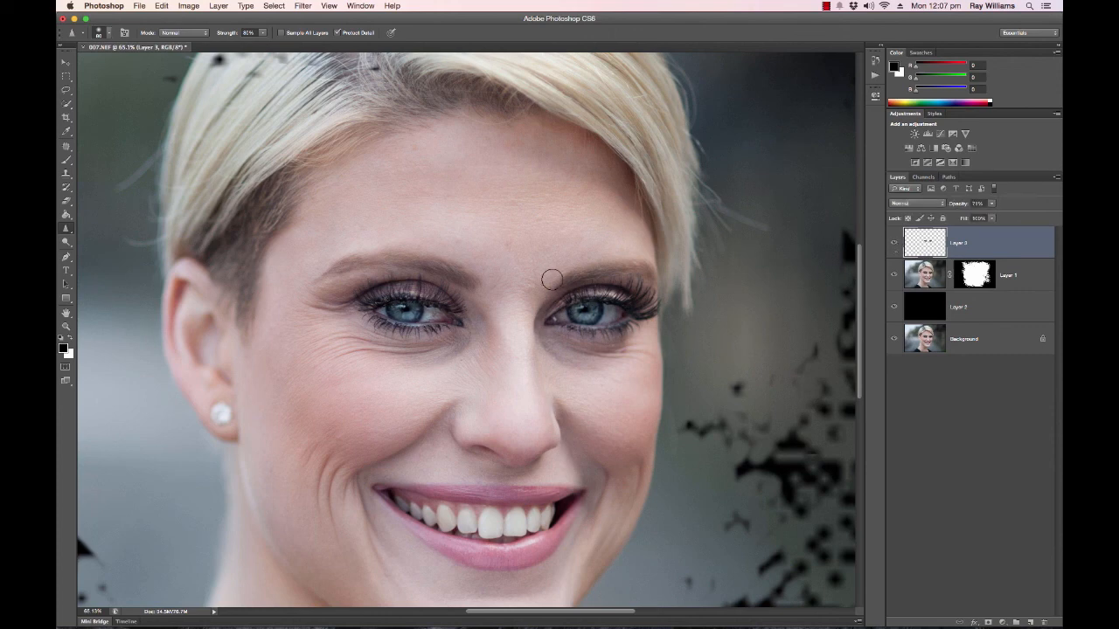
scroll(553, 279, "down", 6)
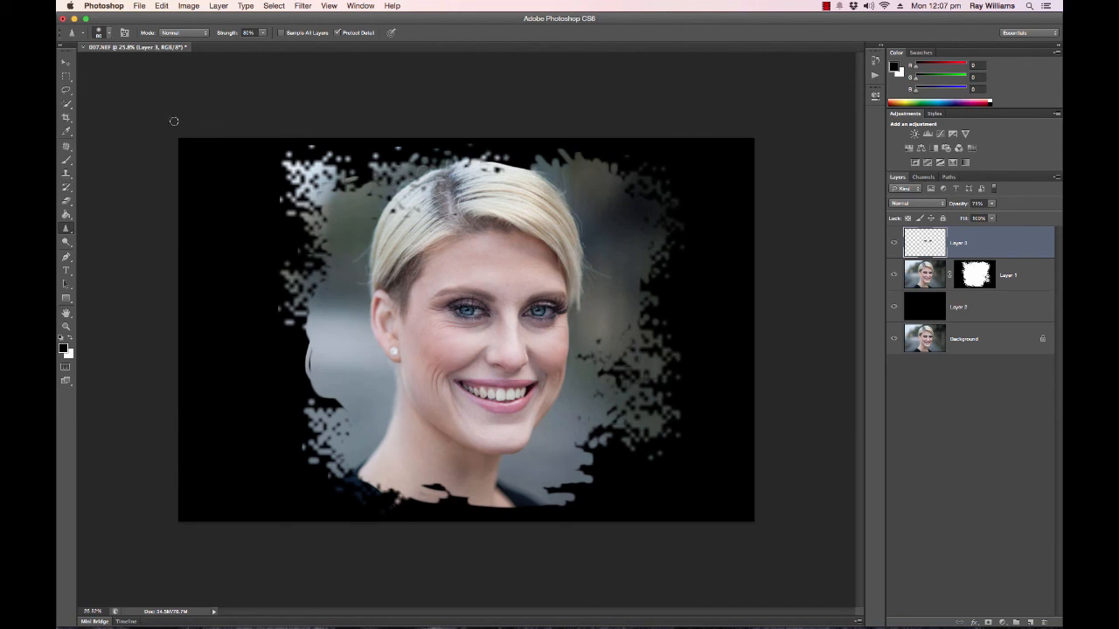
left_click(66, 62)
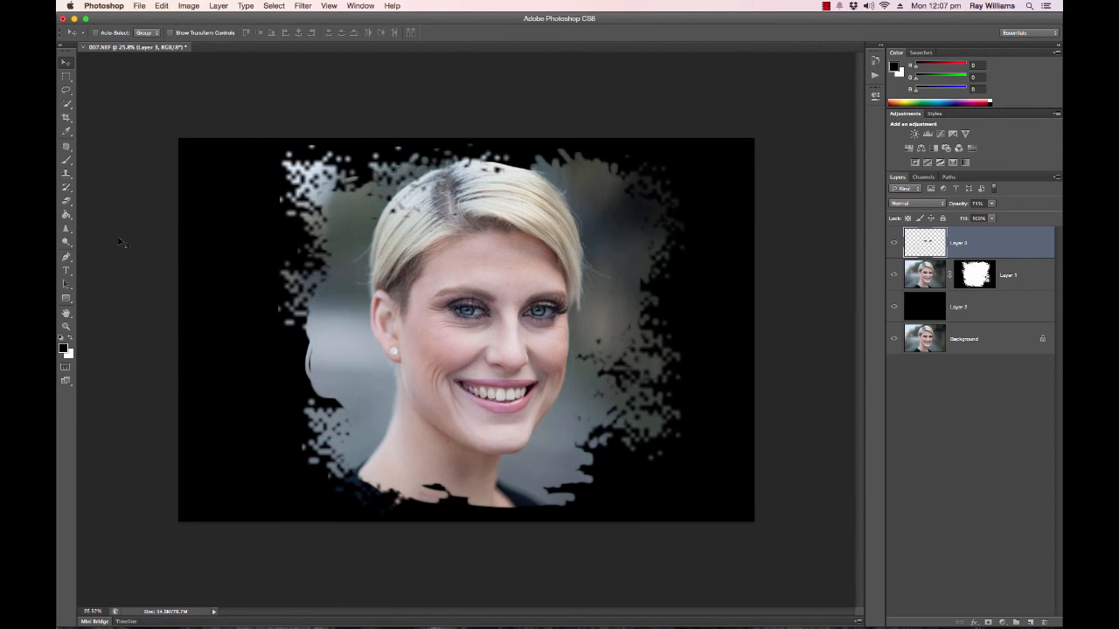
left_click(826, 7)
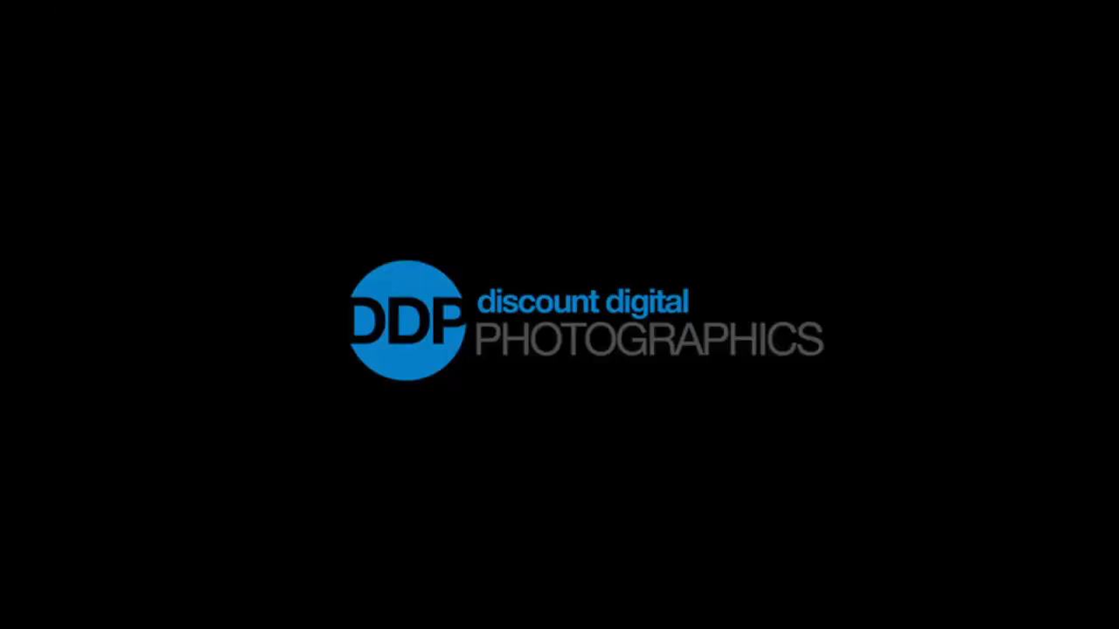